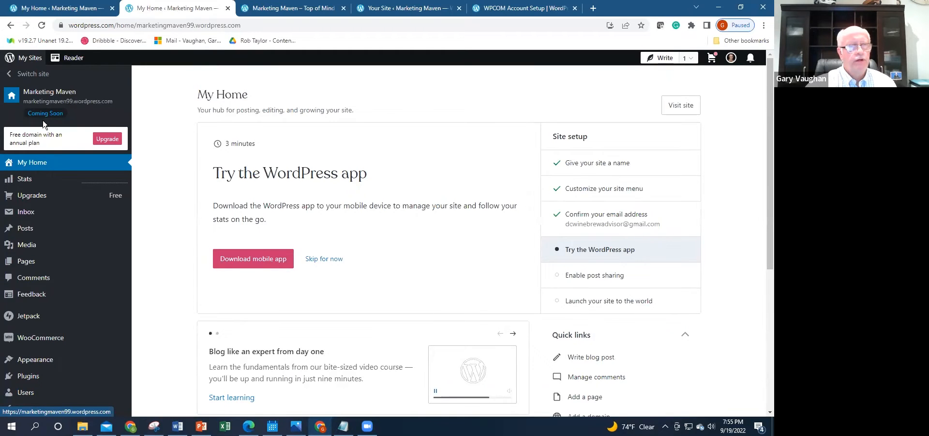
Look through the list of existing sites and start adding a new site
{"action": "left_click", "coordinate": [38, 73]}
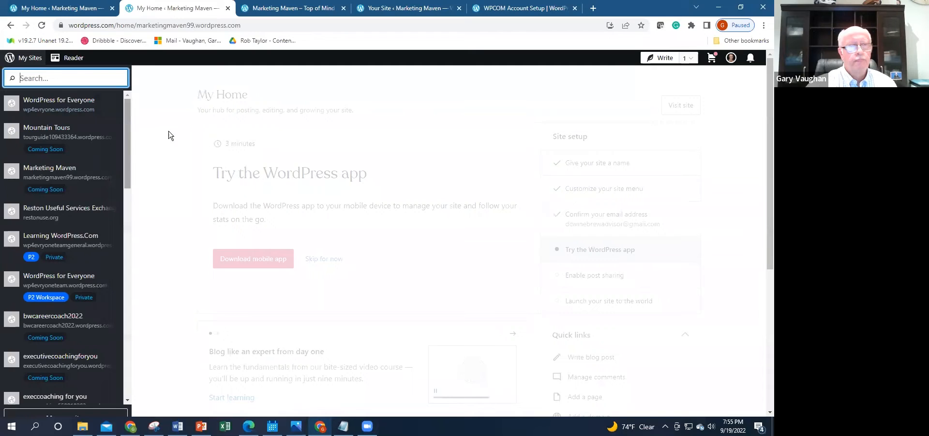
{"action": "left_click_drag", "start_coordinate": [763, 233], "coordinate": [766, 370]}
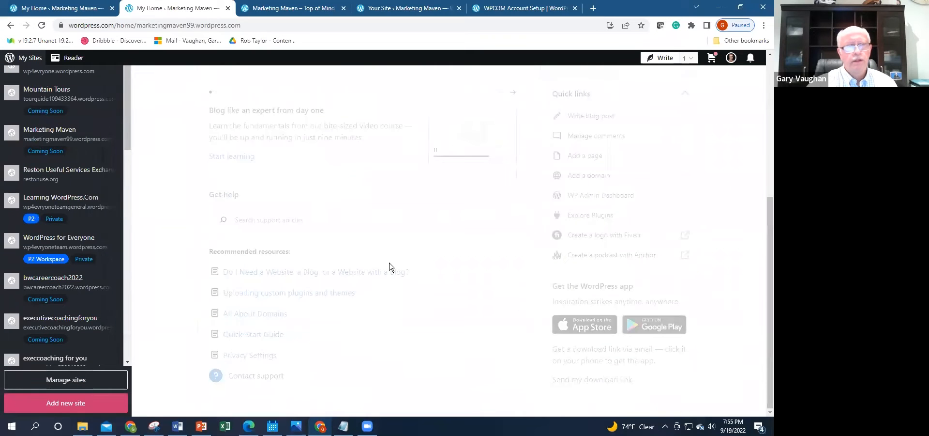
{"action": "left_click_drag", "start_coordinate": [127, 103], "coordinate": [133, 311]}
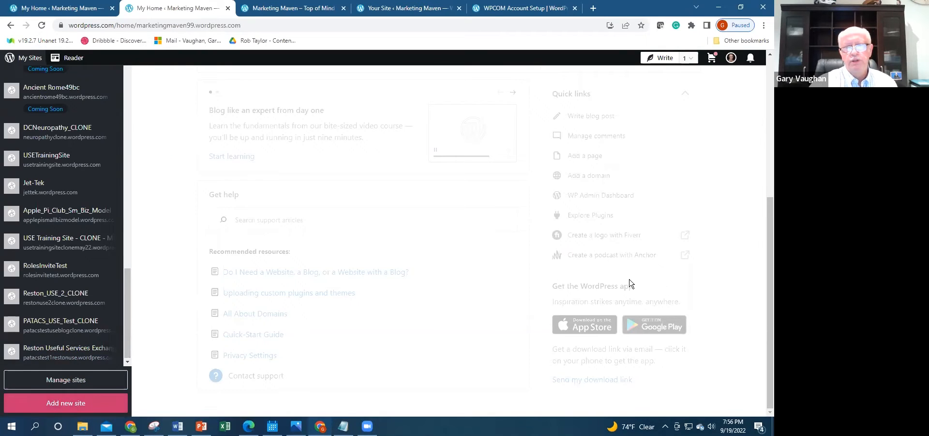
{"action": "left_click", "coordinate": [87, 406]}
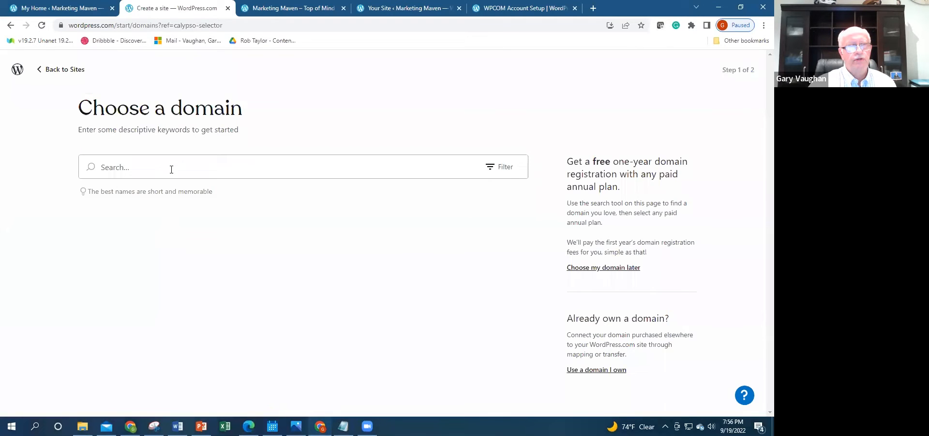
Search for a domain with "Tourism promotion" and select the free tourismpromotion595711647.wordpress.com address
{"action": "left_click", "coordinate": [171, 169]}
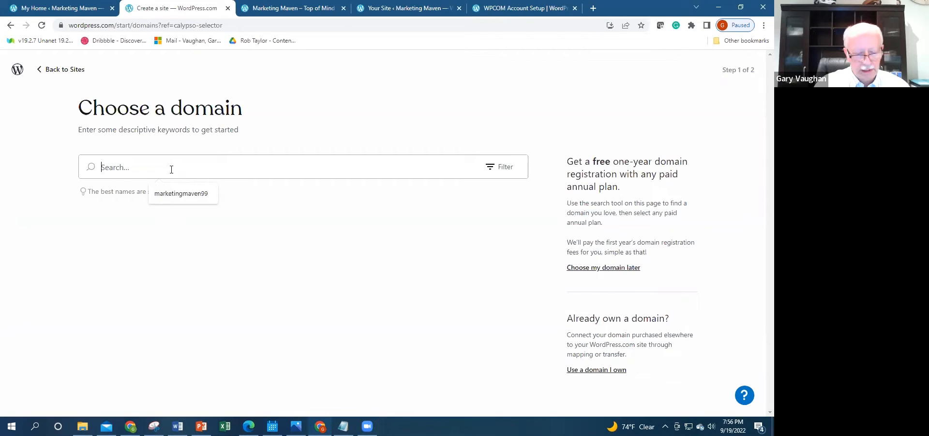
{"action": "type", "text": "Tourism "}
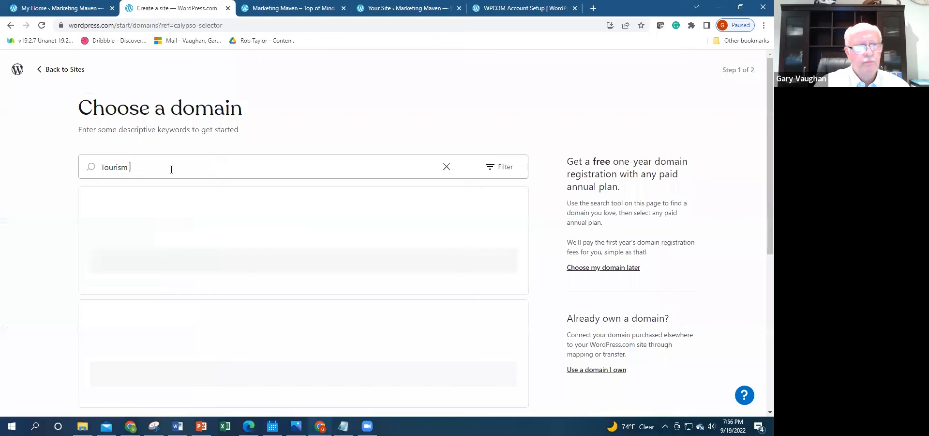
{"action": "type", "text": "promotion"}
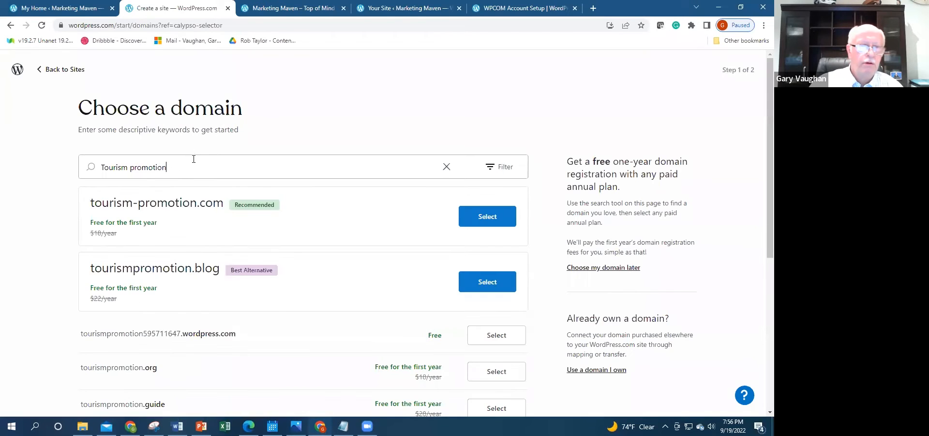
{"action": "left_click_drag", "start_coordinate": [767, 152], "coordinate": [765, 221]}
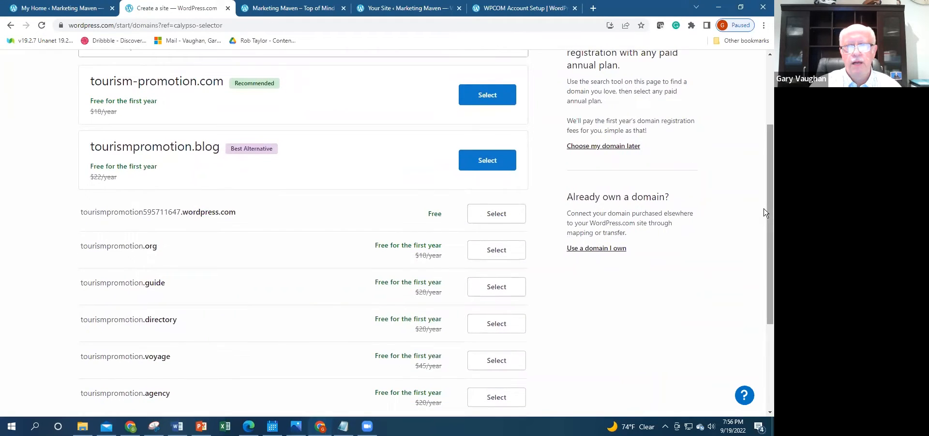
{"action": "scroll", "coordinate": [766, 213], "scroll_direction": "down", "scroll_amount": 1}
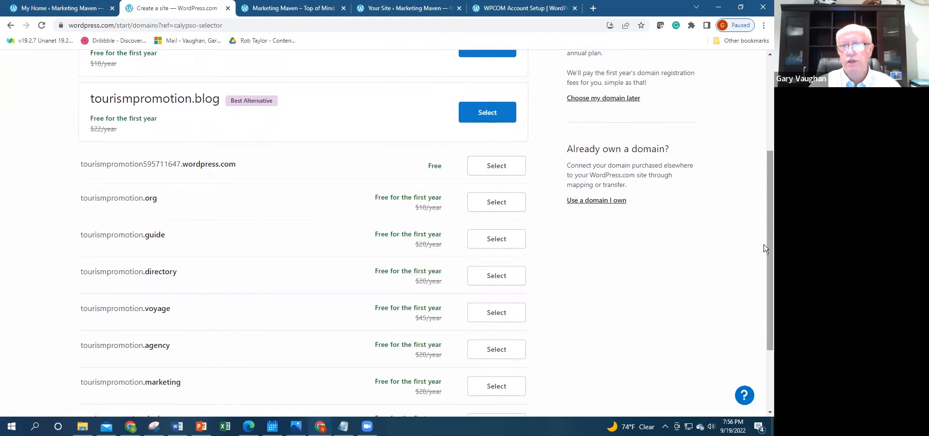
{"action": "scroll", "coordinate": [765, 248], "scroll_direction": "up", "scroll_amount": 3}
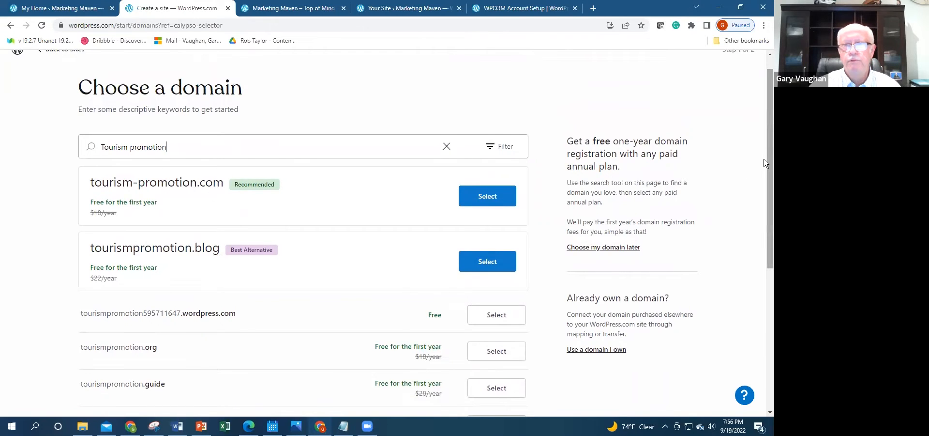
{"action": "scroll", "coordinate": [762, 160], "scroll_direction": "down", "scroll_amount": 1}
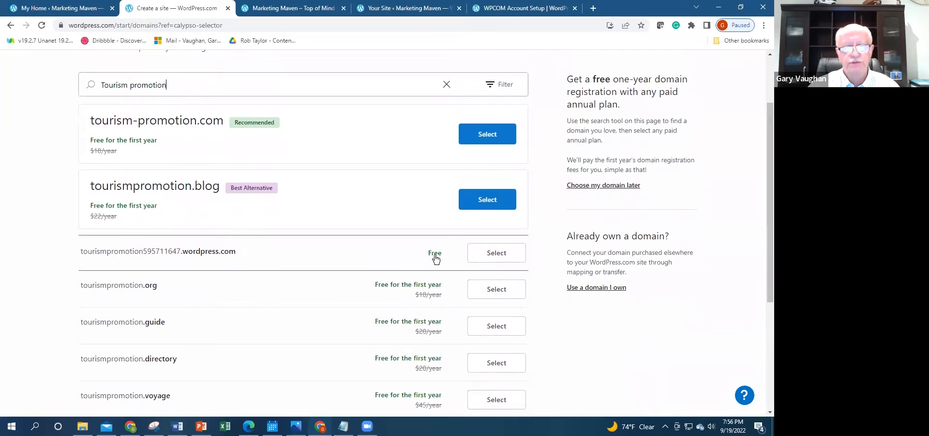
{"action": "left_click", "coordinate": [494, 256]}
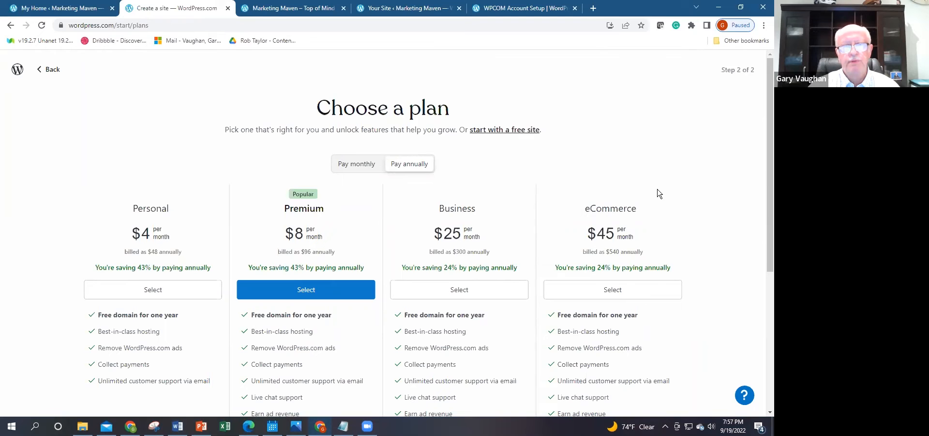
Start with a free site instead of a paid plan and choose Write & Publish as the site's goal
{"action": "left_click_drag", "start_coordinate": [767, 172], "coordinate": [764, 151]}
{"action": "left_click", "coordinate": [508, 128]}
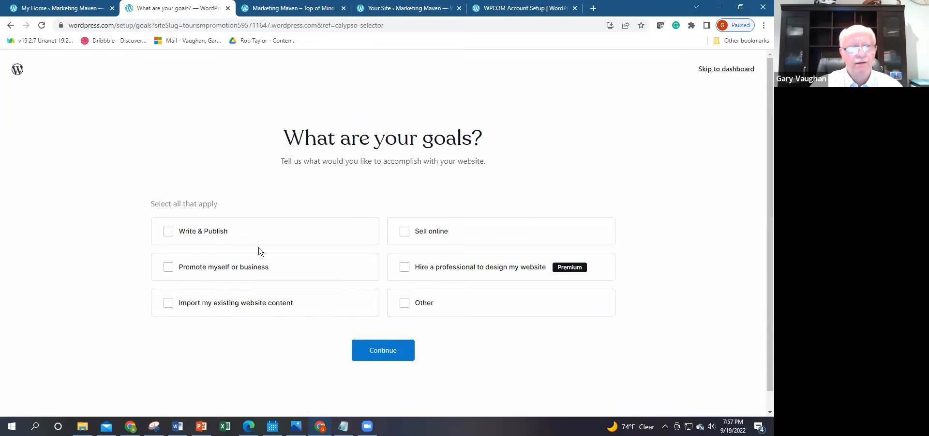
{"action": "left_click", "coordinate": [169, 234]}
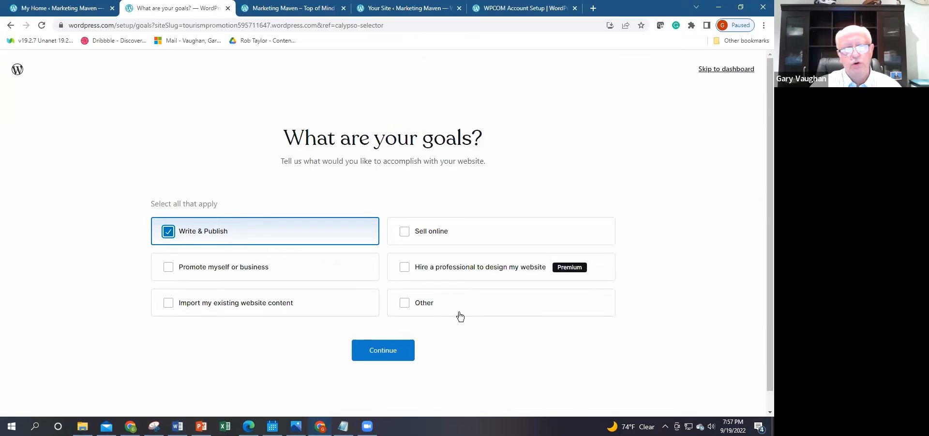
{"action": "left_click", "coordinate": [393, 353]}
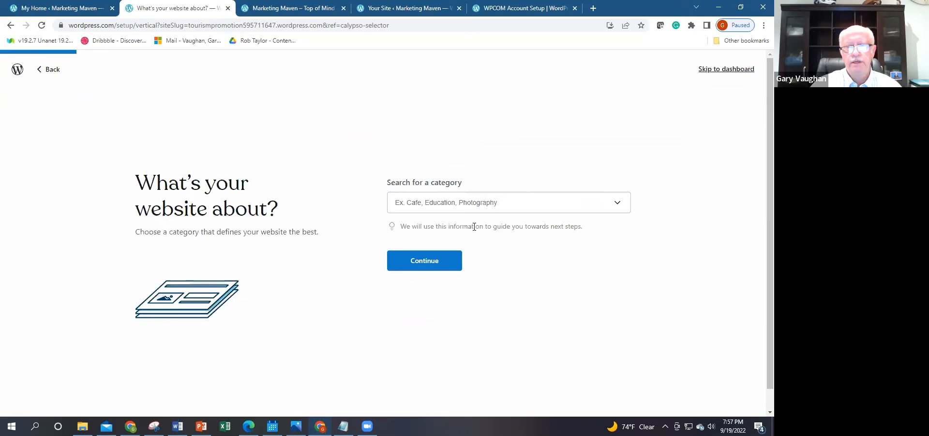
Check the suggested website categories and continue without choosing one
{"action": "left_click", "coordinate": [616, 205]}
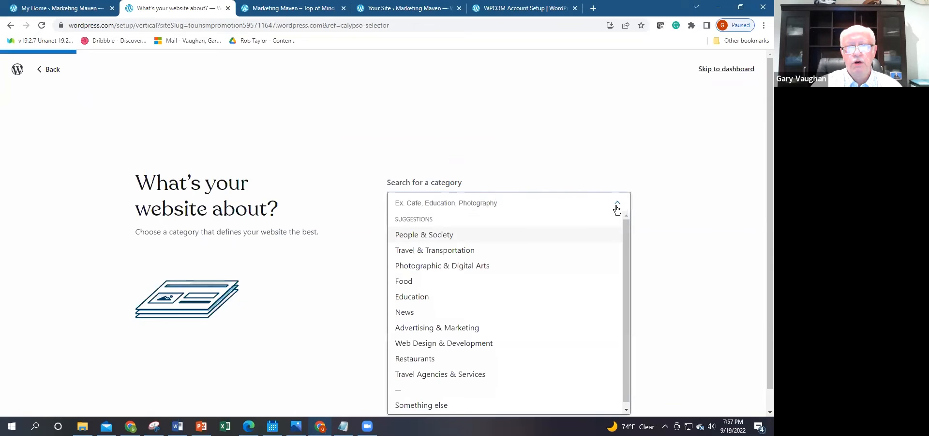
{"action": "left_click", "coordinate": [617, 165]}
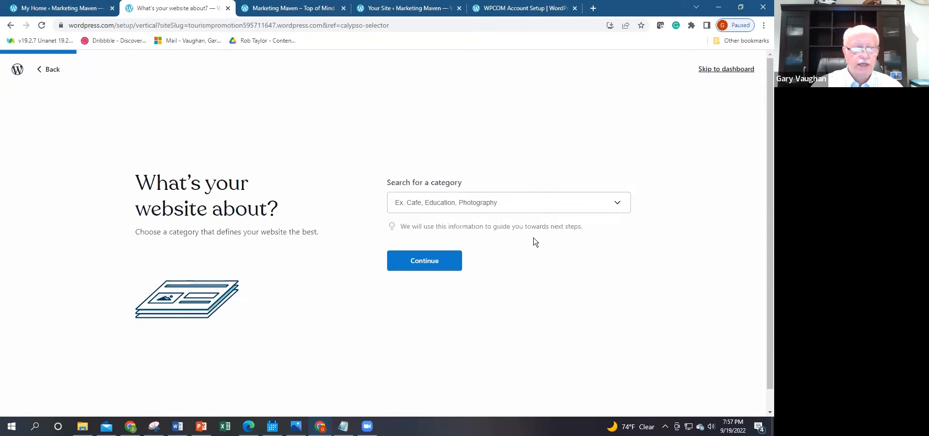
{"action": "left_click", "coordinate": [429, 262]}
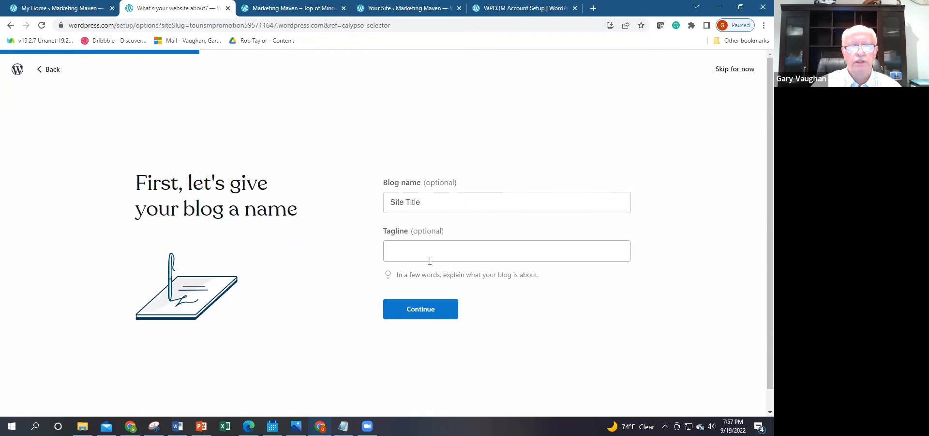
Replace the default blog name with "Touring Overseas Made Easy"
{"action": "left_click", "coordinate": [446, 199]}
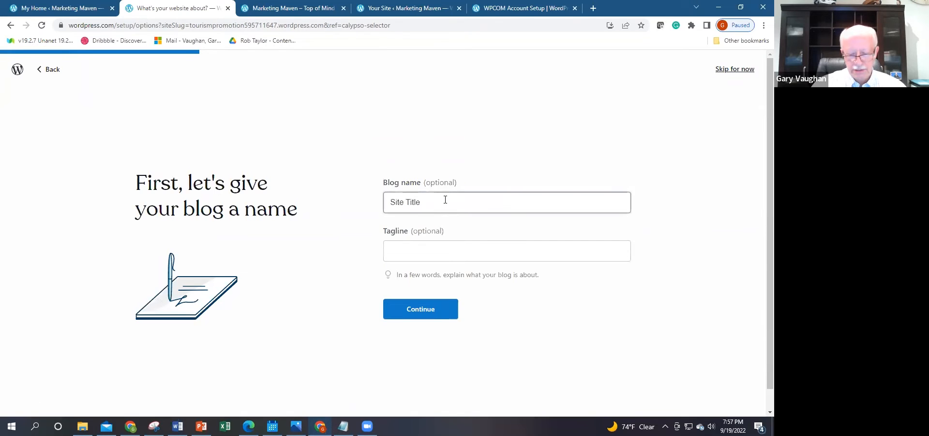
{"action": "key", "text": "BackSpace"}
{"action": "key", "text": "BackSpace"}
{"action": "key", "text": "BackSpace"}
{"action": "key", "text": "BackSpace"}
{"action": "key", "text": "BackSpace"}
{"action": "key", "text": "BackSpace"}
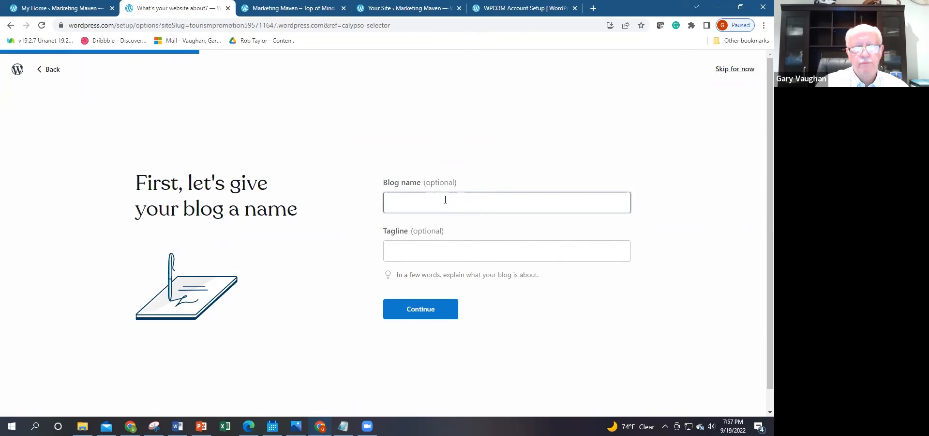
{"action": "type", "text": "Touring Overseas Made Ease"}
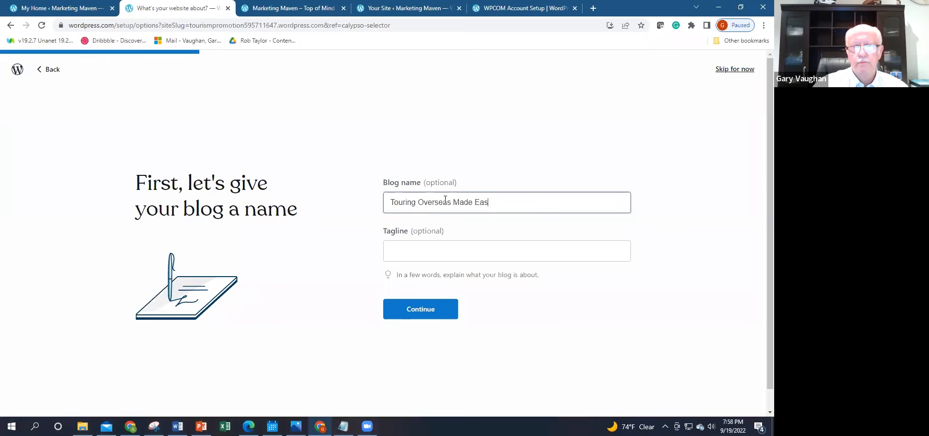
Set the tagline to "Packing for your adventure in a hurry" and skip the remaining setup to reach the dashboard
{"action": "left_click", "coordinate": [452, 251]}
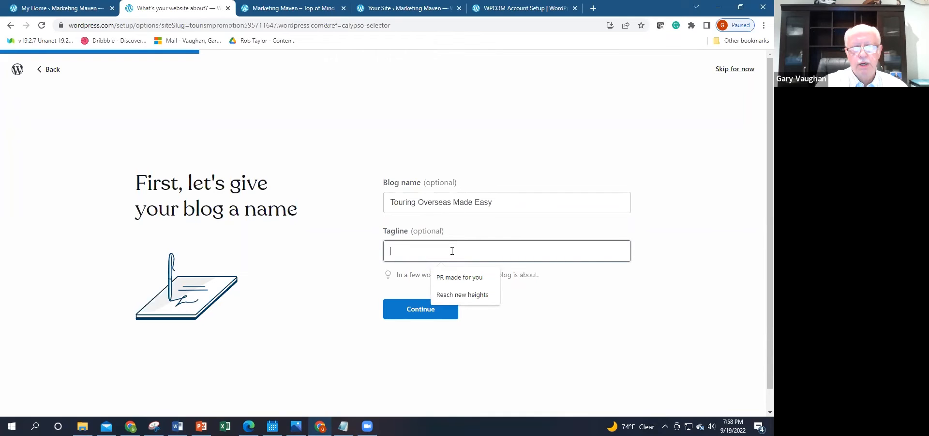
{"action": "type", "text": "P"}
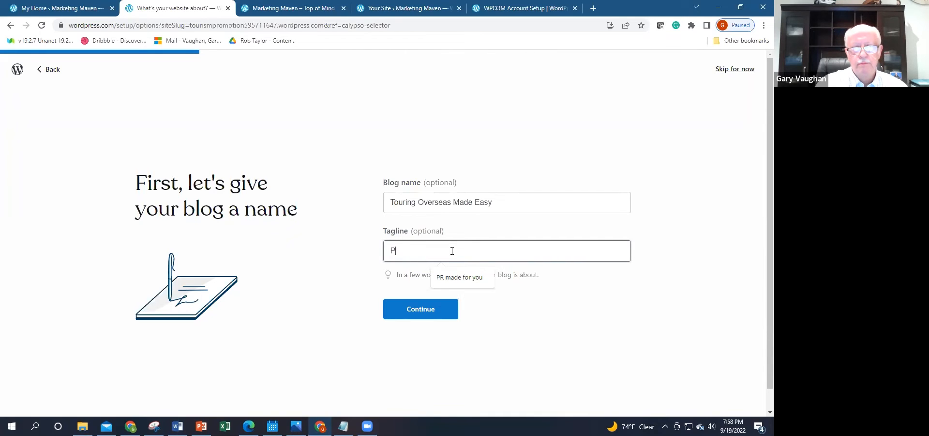
{"action": "type", "text": "acking for ay"}
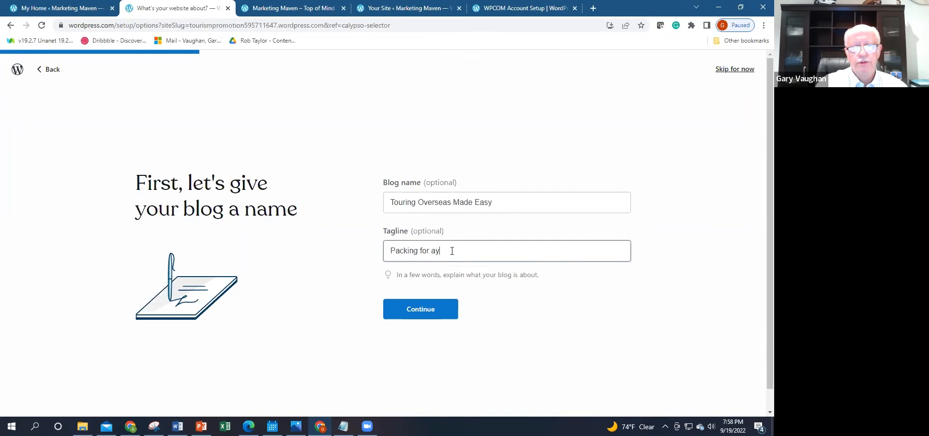
{"action": "key", "text": "BackSpace"}
{"action": "key", "text": "BackSpace"}
{"action": "type", "text": "your adv"}
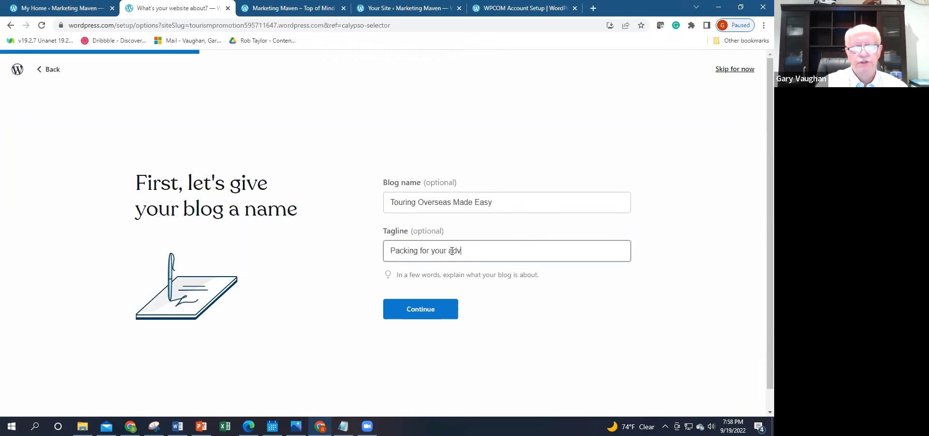
{"action": "type", "text": "enture in a hurry"}
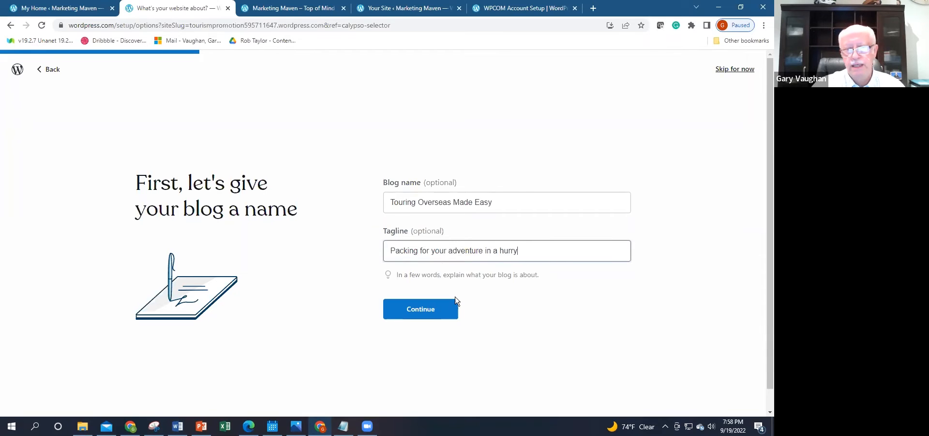
{"action": "left_click", "coordinate": [429, 314]}
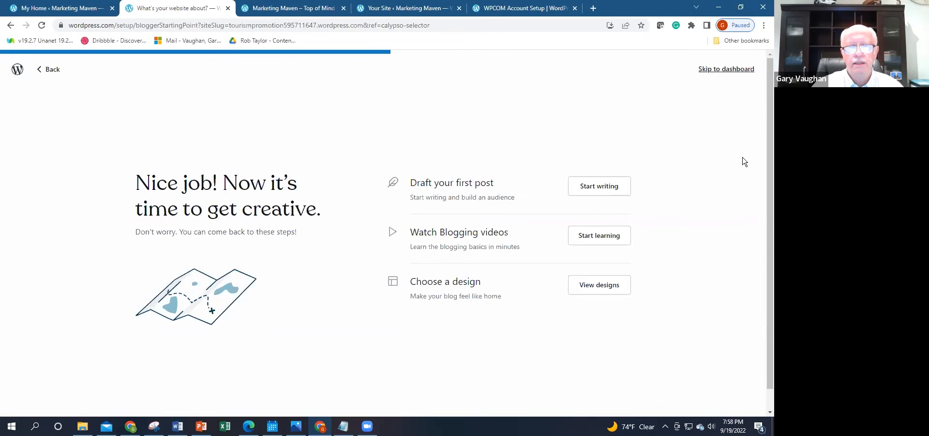
{"action": "left_click", "coordinate": [726, 69]}
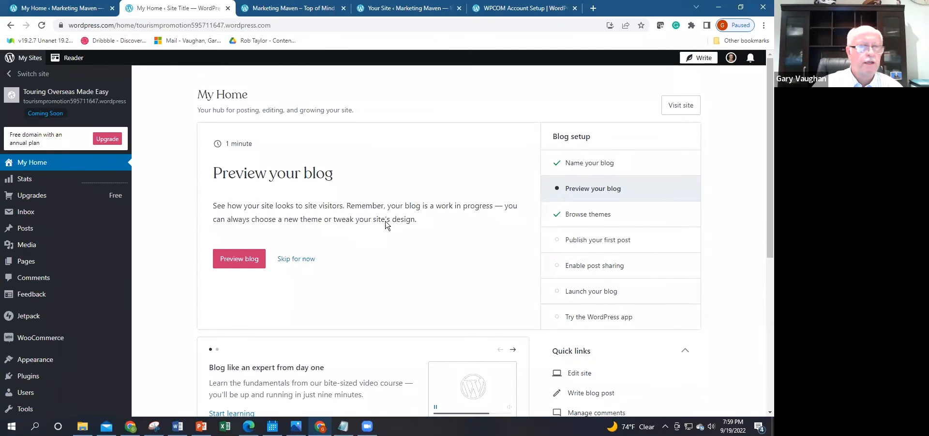
View the new blog's front page as a visitor sees it and return to its My Home dashboard
{"action": "mouse_move", "coordinate": [65, 234]}
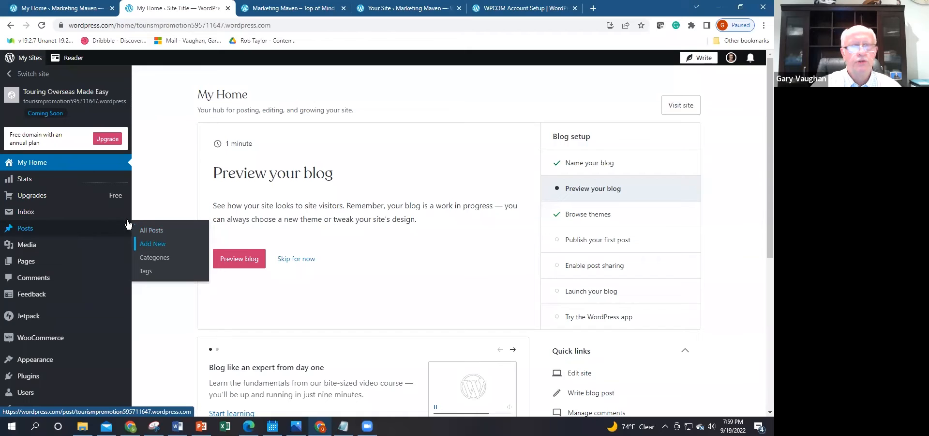
{"action": "left_click", "coordinate": [681, 111]}
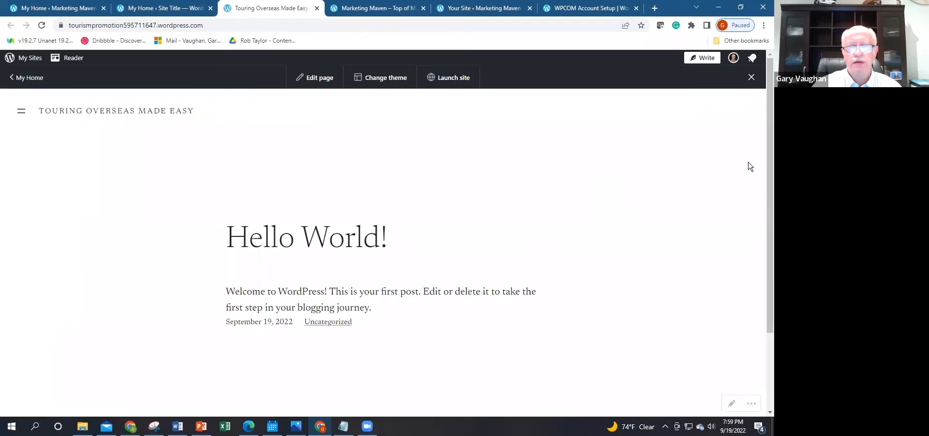
{"action": "left_click_drag", "start_coordinate": [765, 159], "coordinate": [765, 131]}
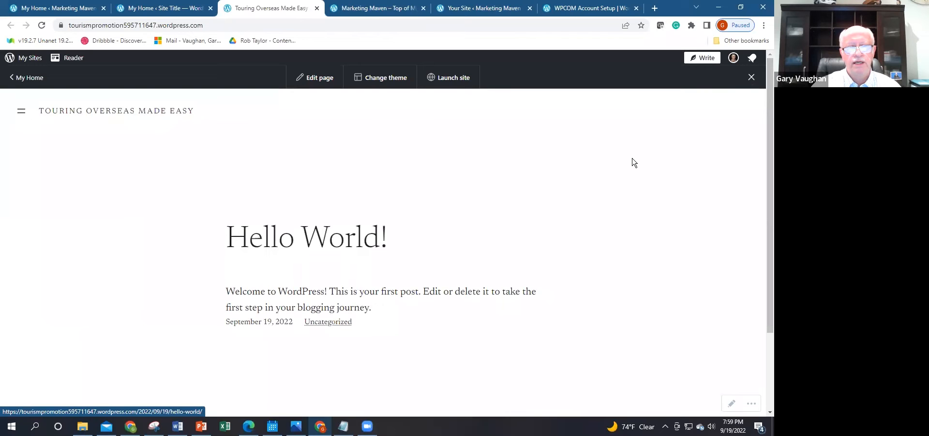
{"action": "left_click_drag", "start_coordinate": [765, 133], "coordinate": [764, 79]}
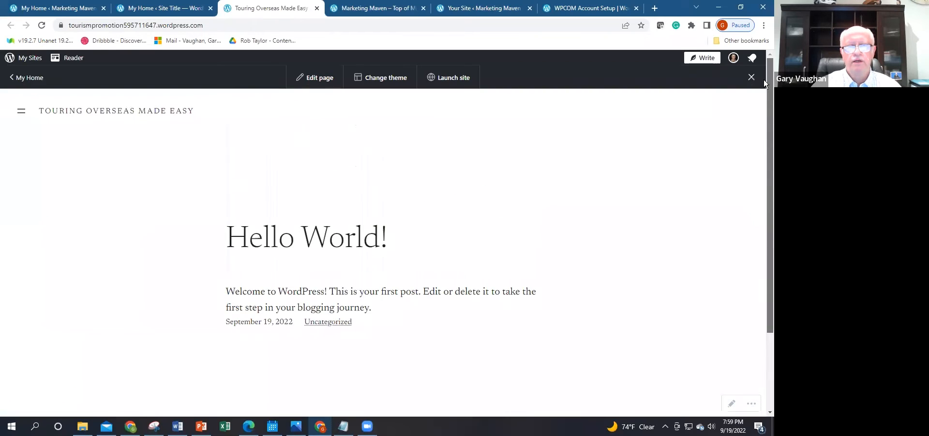
{"action": "left_click", "coordinate": [23, 77]}
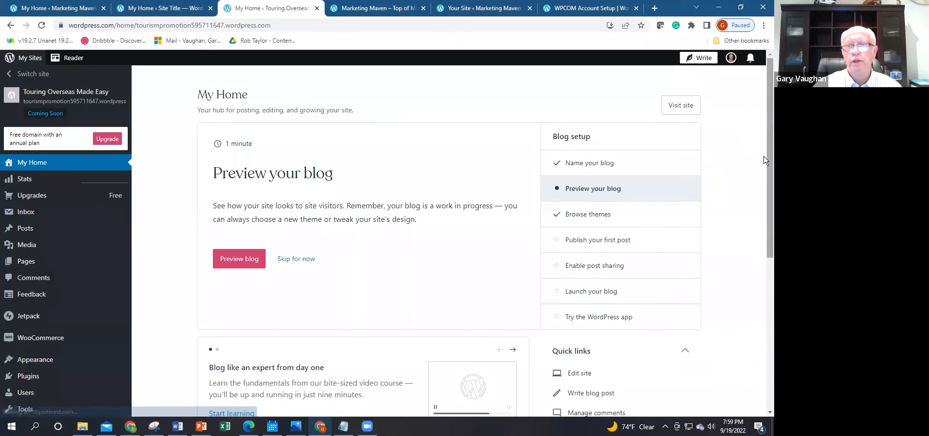
Open the Themes page for the new site
{"action": "scroll", "coordinate": [765, 160], "scroll_direction": "down", "scroll_amount": 5}
{"action": "mouse_move", "coordinate": [22, 323]}
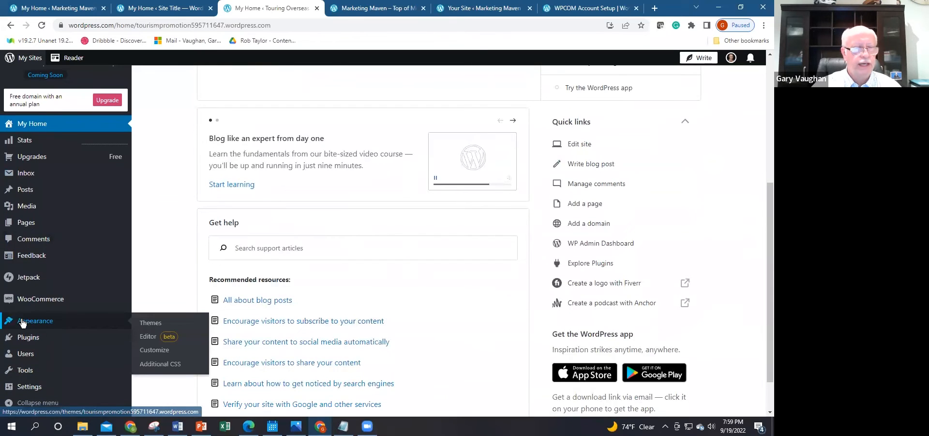
{"action": "left_click", "coordinate": [154, 326]}
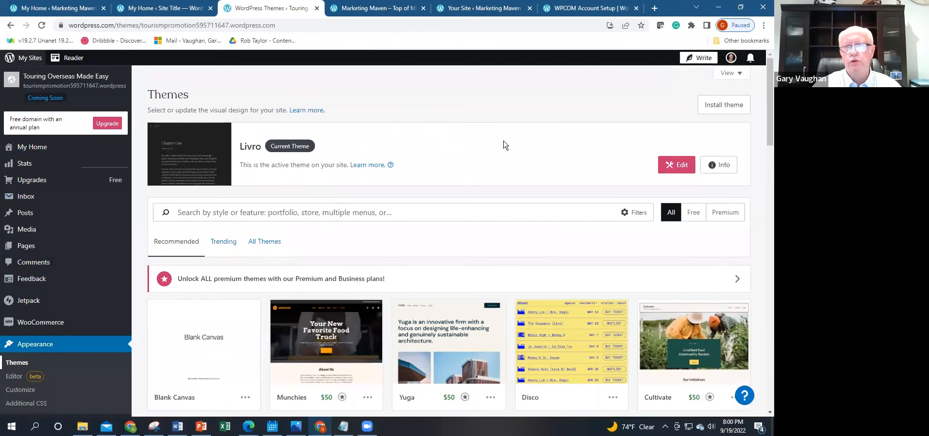
Review the current Livro theme's information page, and browse the recommended themes and the theme search filters
{"action": "left_click", "coordinate": [728, 166]}
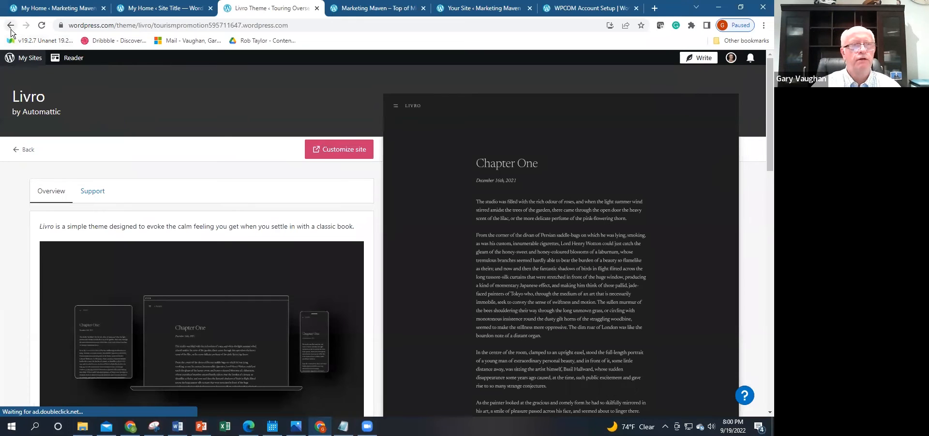
{"action": "left_click", "coordinate": [11, 29]}
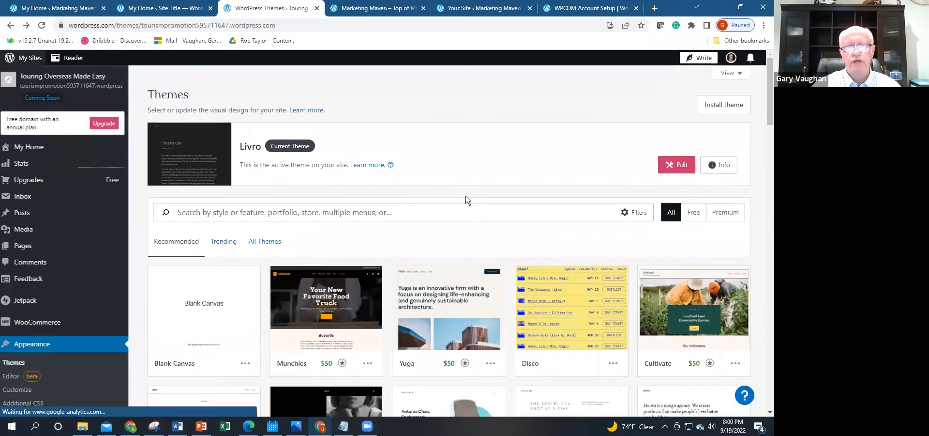
{"action": "scroll", "coordinate": [765, 121], "scroll_direction": "down", "scroll_amount": 2}
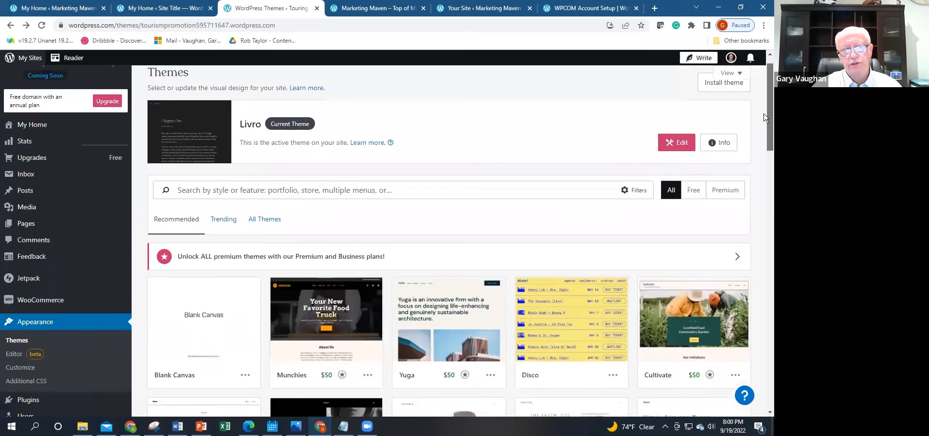
{"action": "scroll", "coordinate": [764, 124], "scroll_direction": "down", "scroll_amount": 1}
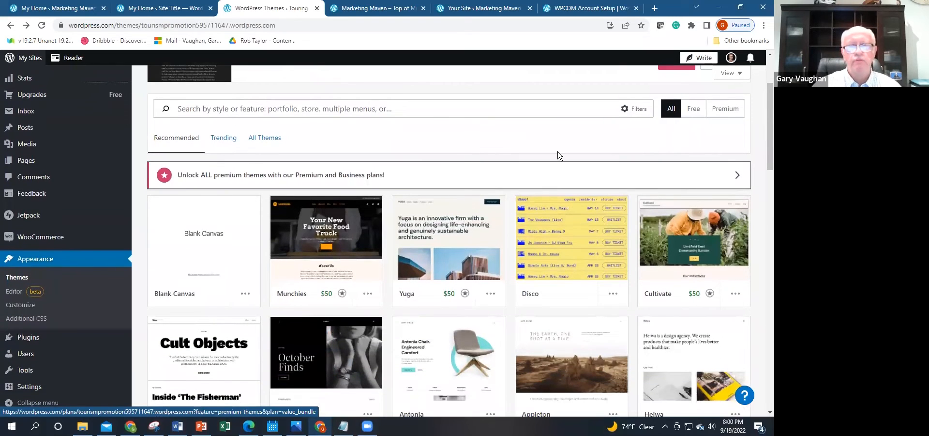
{"action": "scroll", "coordinate": [765, 117], "scroll_direction": "up", "scroll_amount": 3}
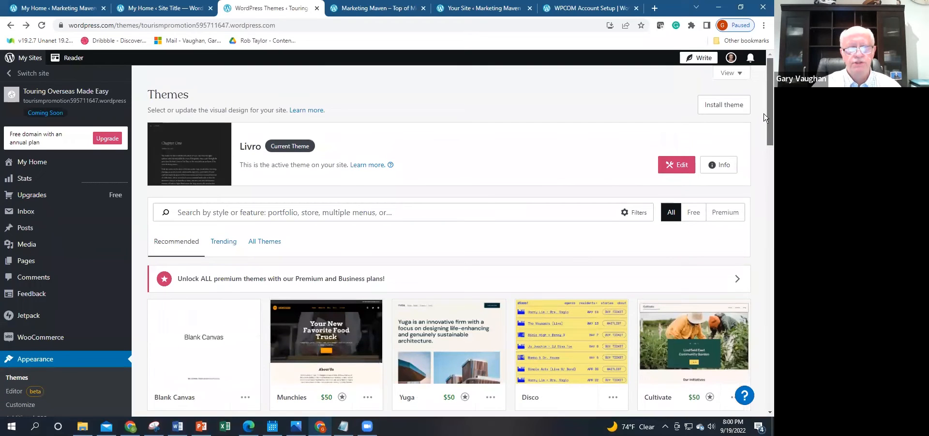
{"action": "scroll", "coordinate": [765, 117], "scroll_direction": "down", "scroll_amount": 3}
{"action": "scroll", "coordinate": [764, 153], "scroll_direction": "down", "scroll_amount": 1}
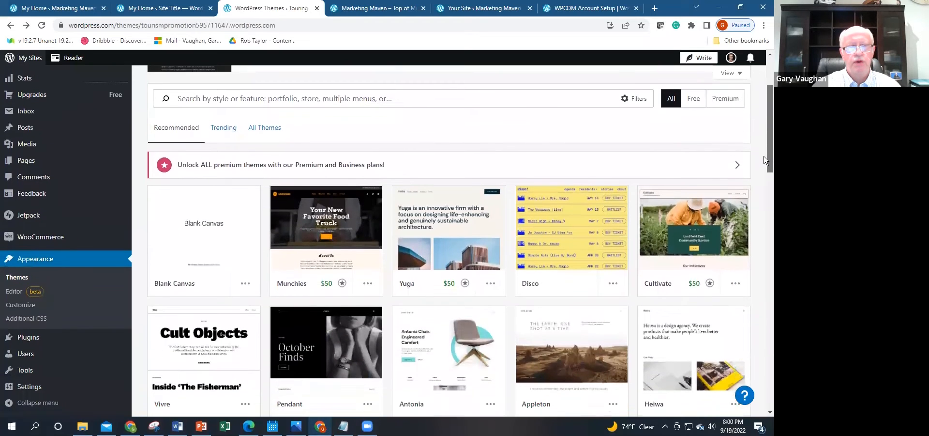
{"action": "scroll", "coordinate": [765, 159], "scroll_direction": "up", "scroll_amount": 2}
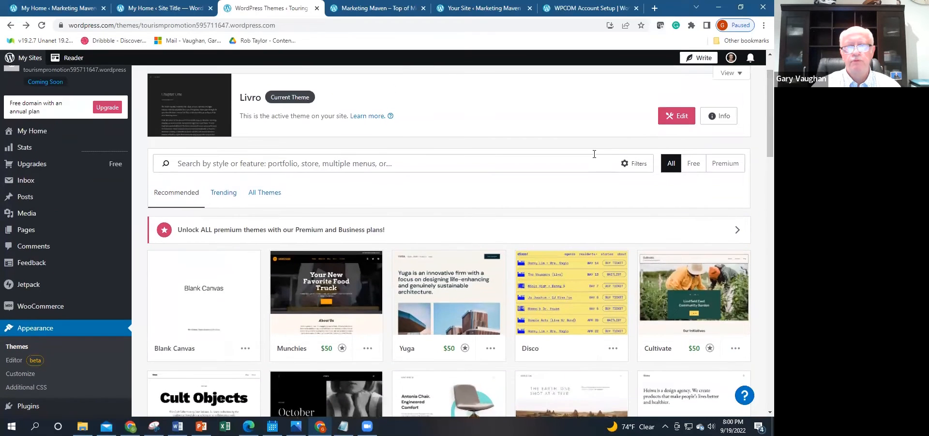
{"action": "left_click", "coordinate": [644, 168]}
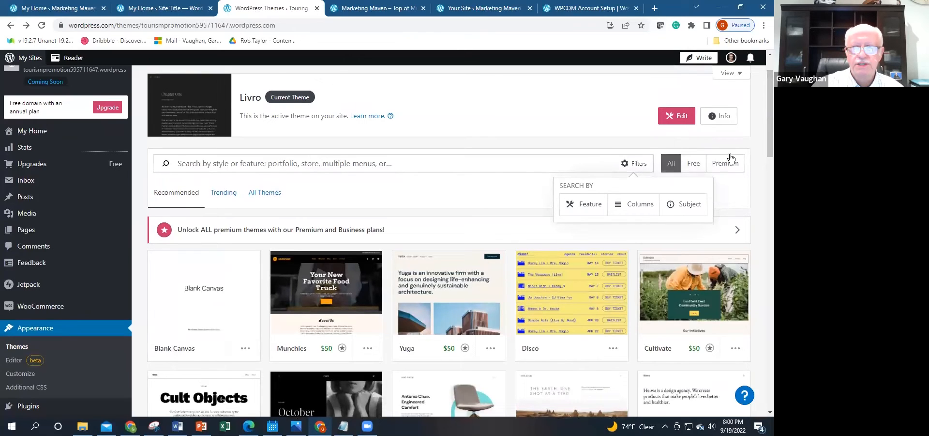
{"action": "left_click_drag", "start_coordinate": [768, 136], "coordinate": [765, 155]}
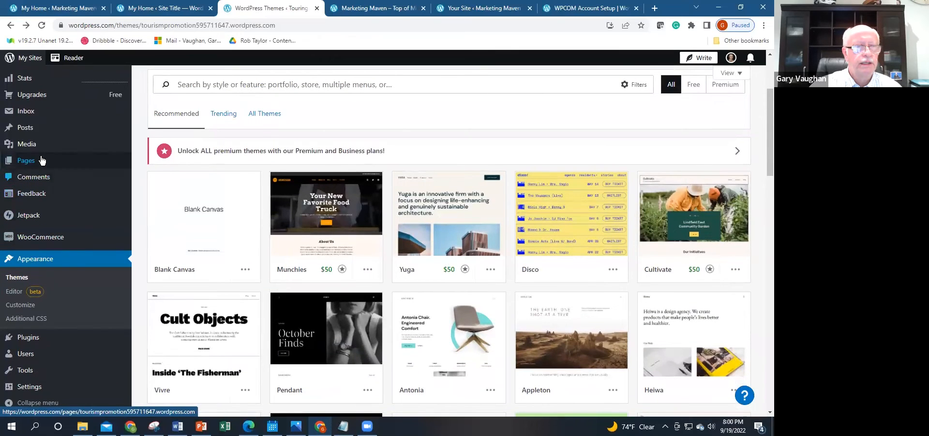
Start a new post from the site's list of all posts and title it "Travel to the Alps"
{"action": "mouse_move", "coordinate": [46, 130]}
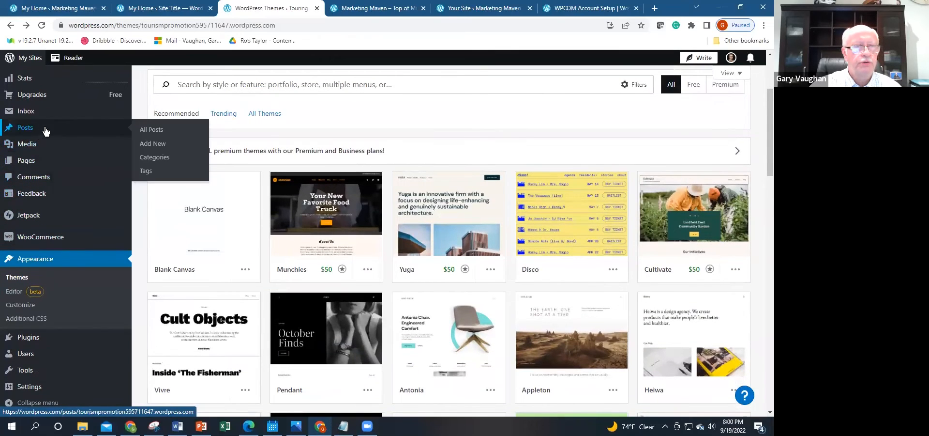
{"action": "left_click", "coordinate": [149, 130]}
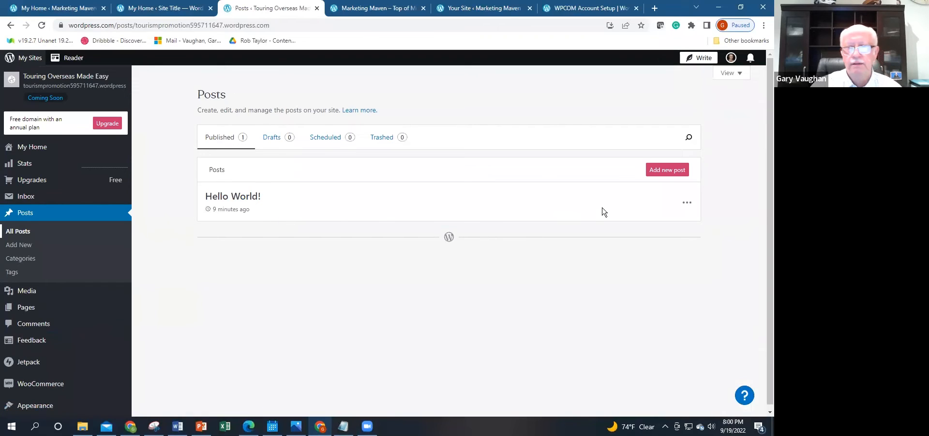
{"action": "left_click", "coordinate": [672, 172]}
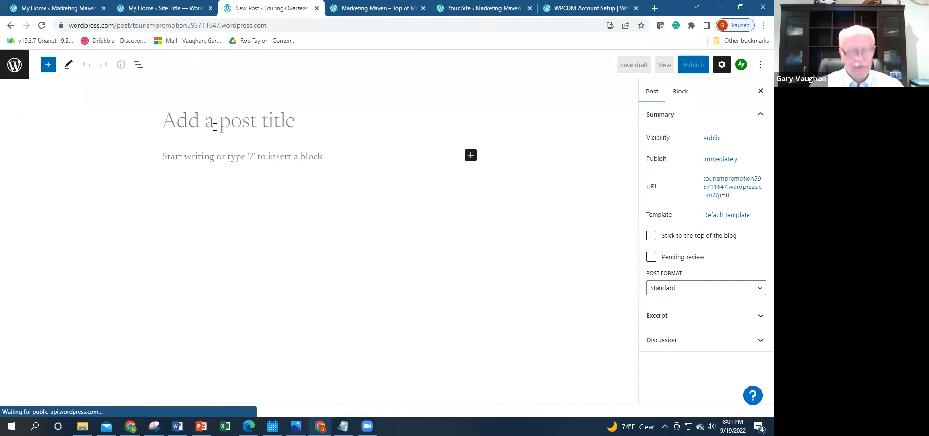
{"action": "type", "text": ";"}
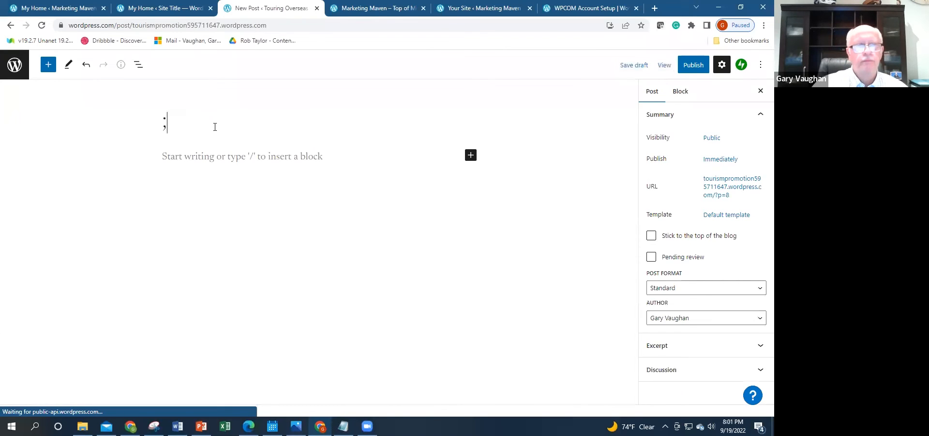
{"action": "key", "text": "BackSpace"}
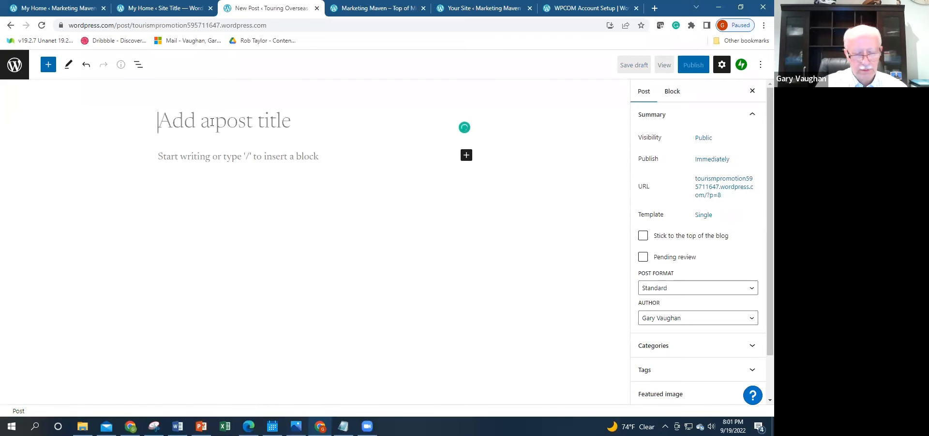
{"action": "type", "text": "Travel to the Alps"}
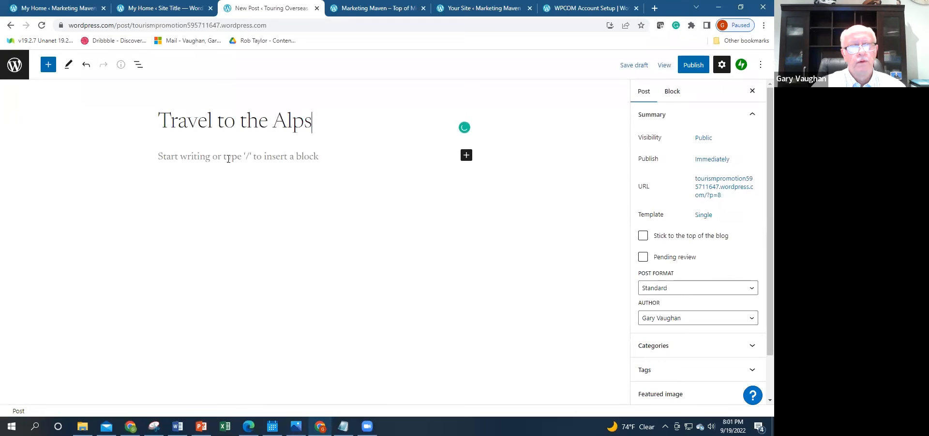
Write the body paragraph "Check out my service in getting you to Switzerland" and start an empty paragraph below it
{"action": "left_click", "coordinate": [230, 158]}
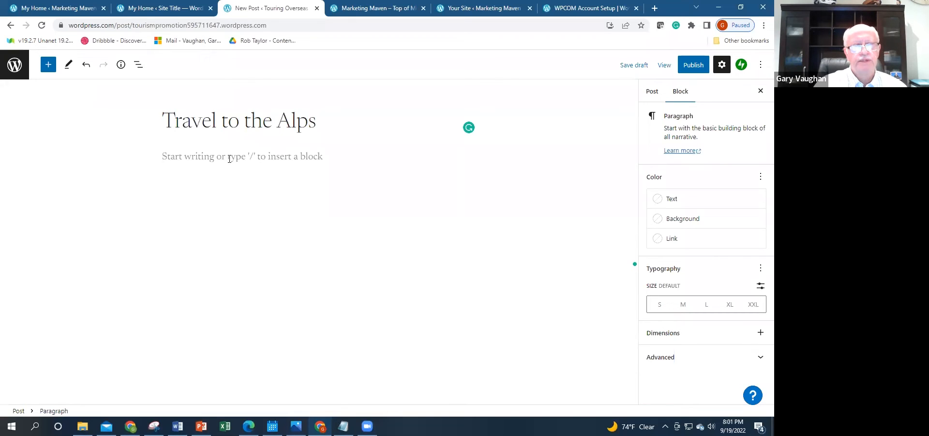
{"action": "type", "text": "Che"}
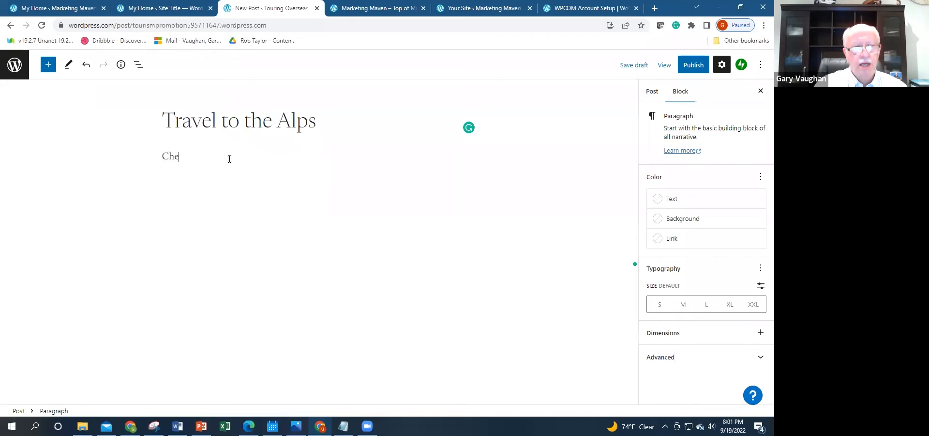
{"action": "type", "text": "ck out my "}
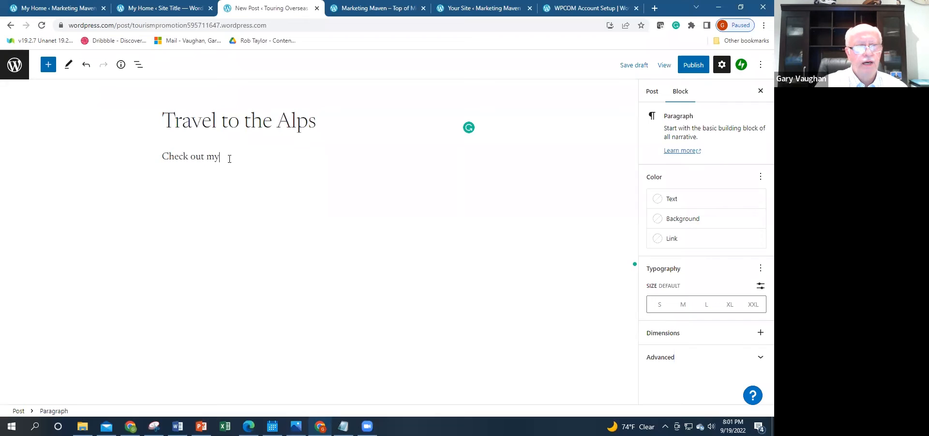
{"action": "type", "text": "service "}
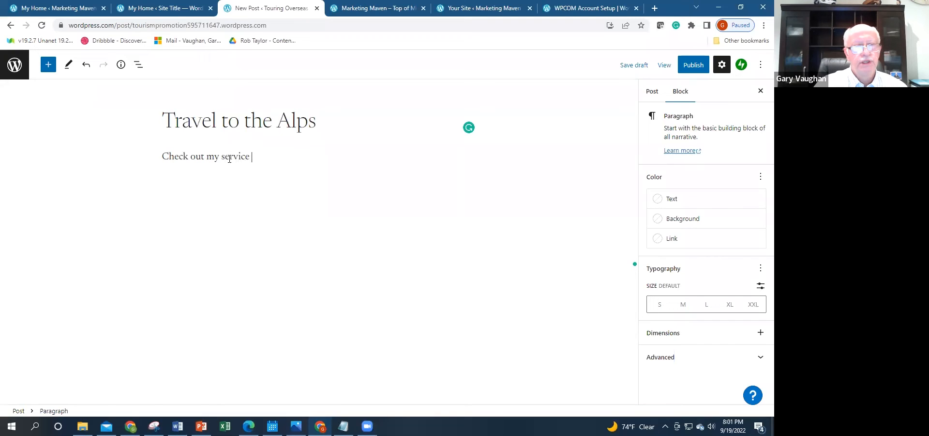
{"action": "type", "text": "in getting y"}
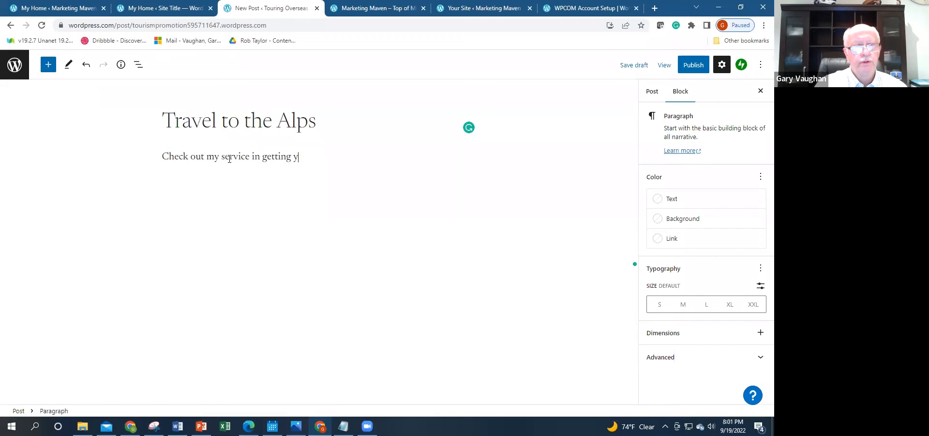
{"action": "type", "text": "ou to Switzerland"}
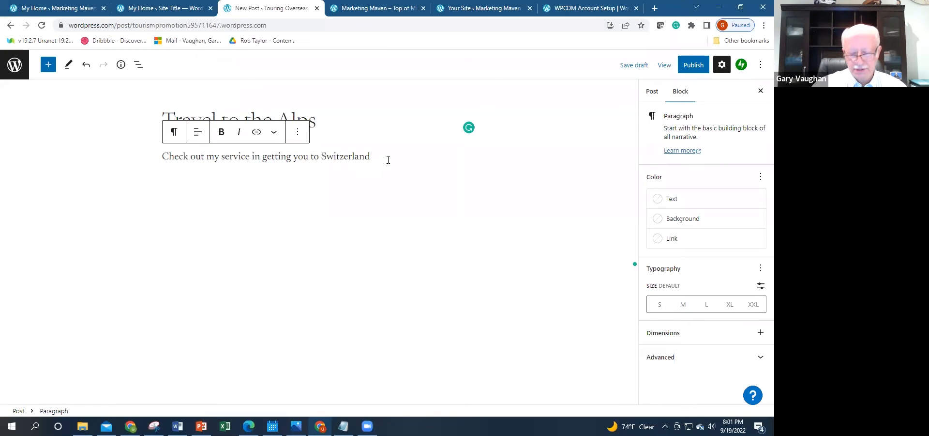
{"action": "key", "text": "Return"}
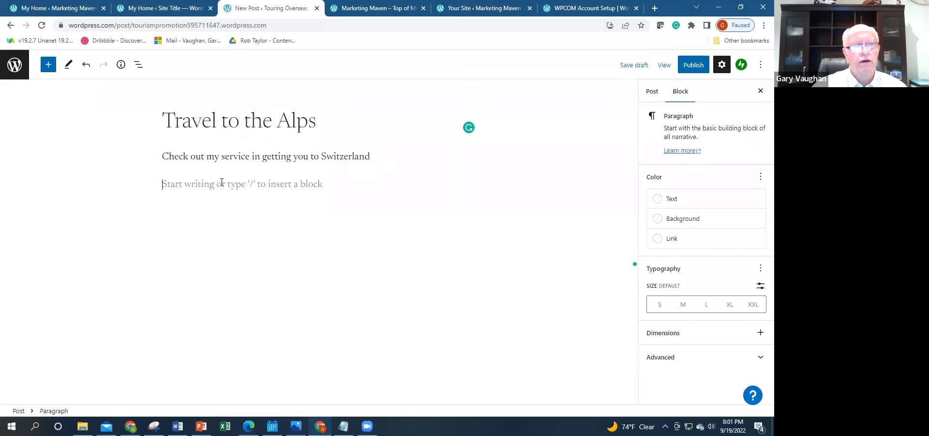
Find the Image block with the search term "image" and insert it in the empty paragraph below the text
{"action": "left_click", "coordinate": [217, 157]}
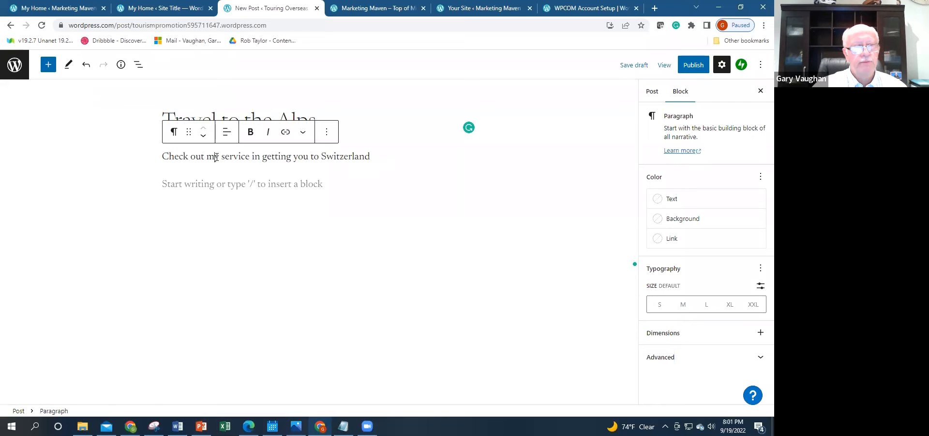
{"action": "left_click", "coordinate": [194, 184]}
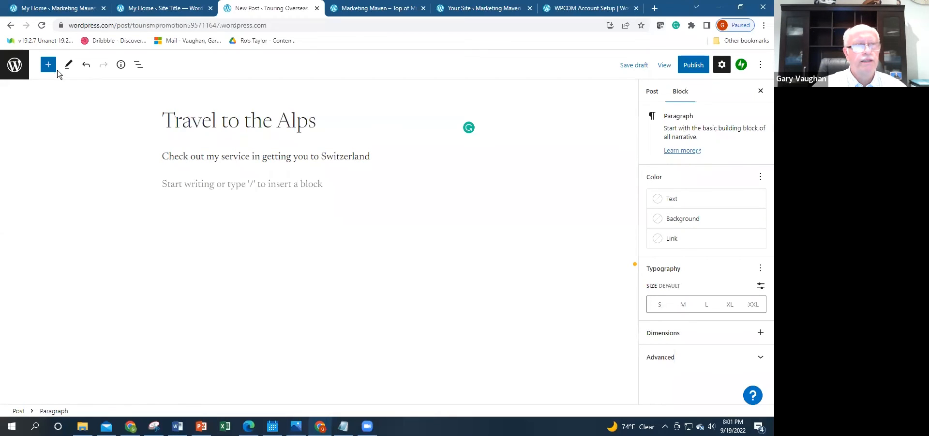
{"action": "left_click", "coordinate": [49, 66]}
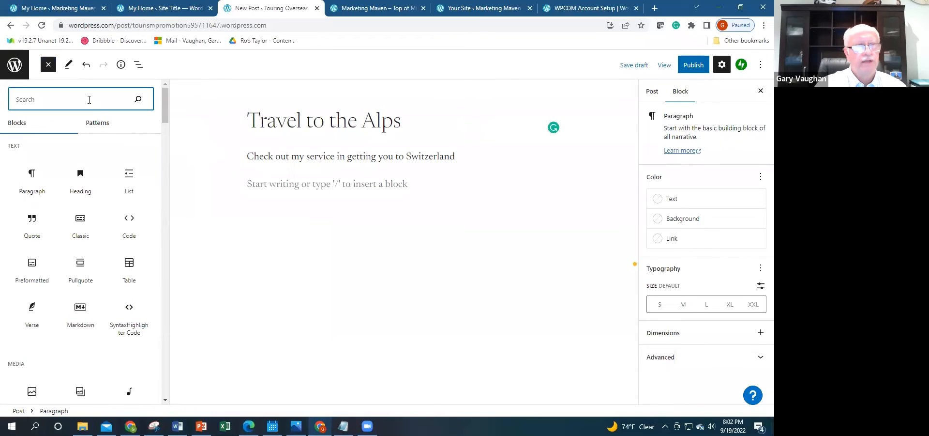
{"action": "type", "text": "image"}
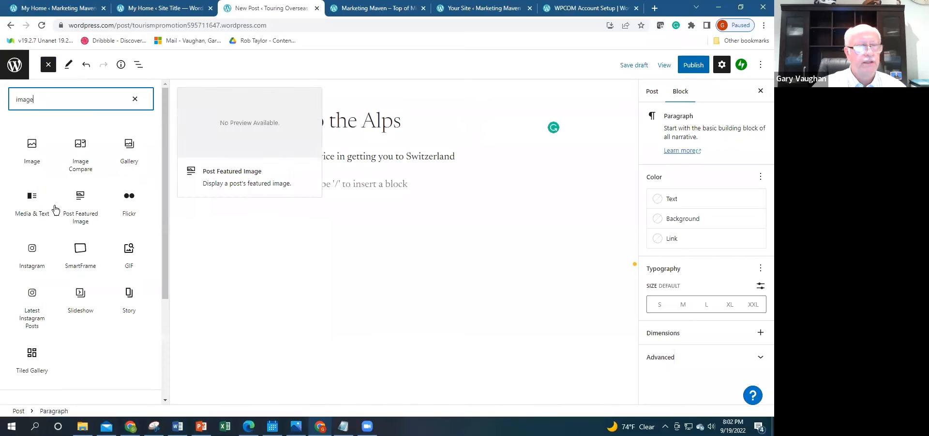
{"action": "left_click", "coordinate": [34, 164]}
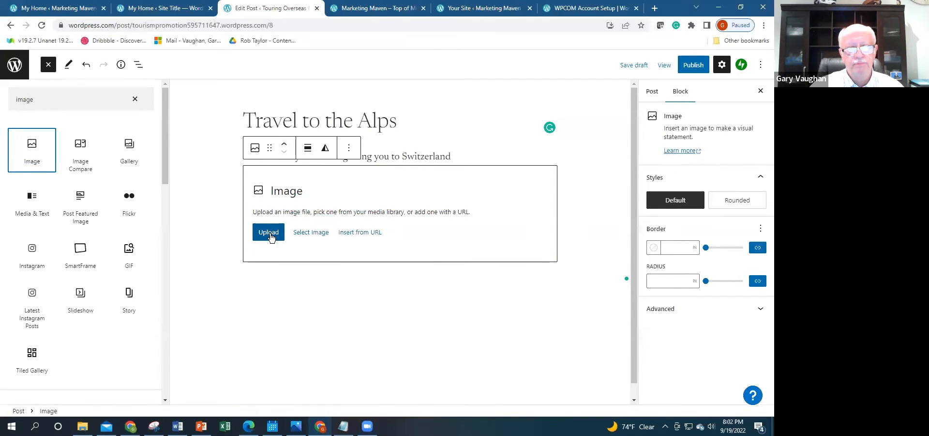
Close the block inserter and choose Pexels Free Photos as the source for the image block
{"action": "left_click", "coordinate": [312, 233]}
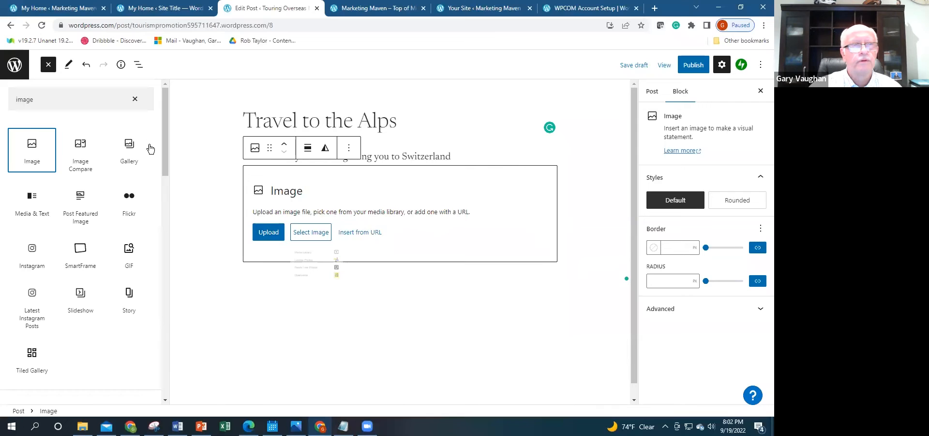
{"action": "left_click", "coordinate": [48, 65]}
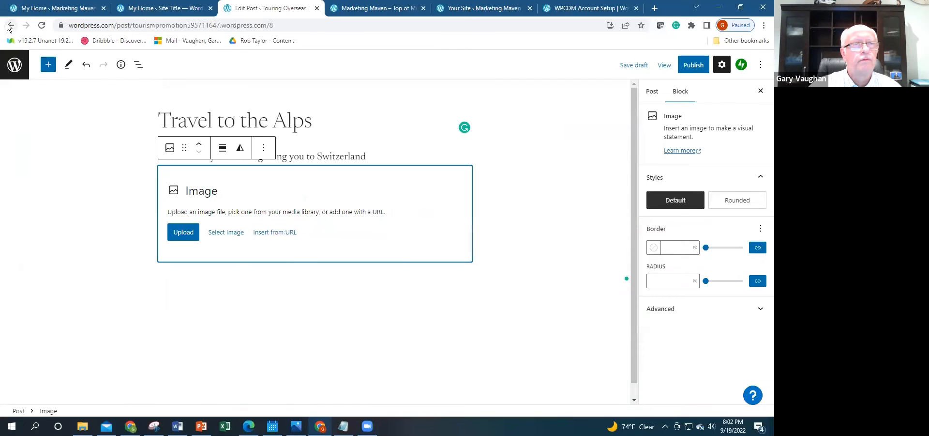
{"action": "left_click", "coordinate": [226, 232]}
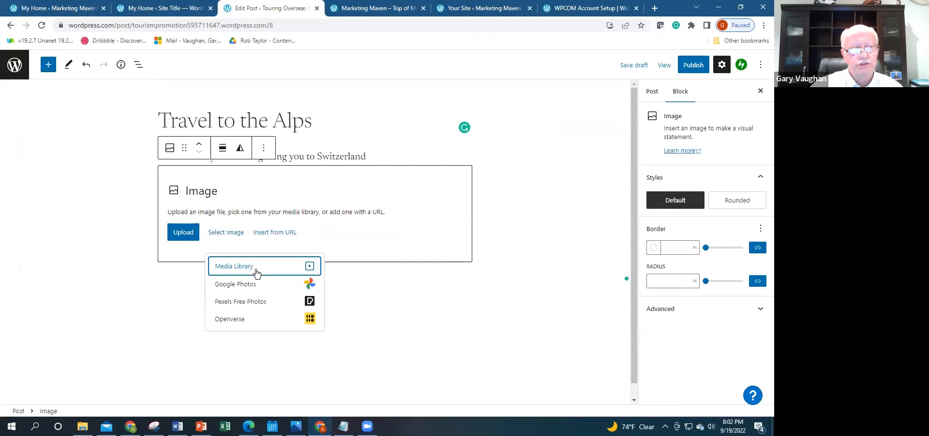
{"action": "left_click", "coordinate": [256, 304]}
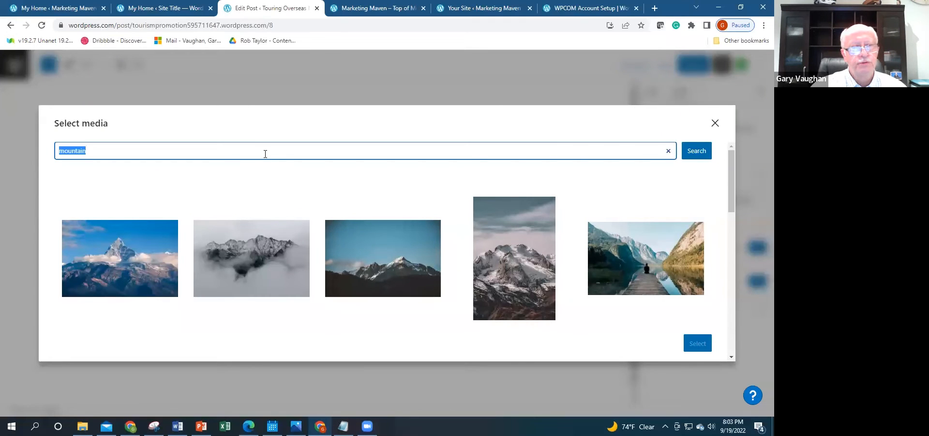
Replace the photo search term with "beach" and search the Pexels library for it
{"action": "left_click", "coordinate": [102, 153]}
{"action": "left_click_drag", "start_coordinate": [80, 152], "coordinate": [47, 148]}
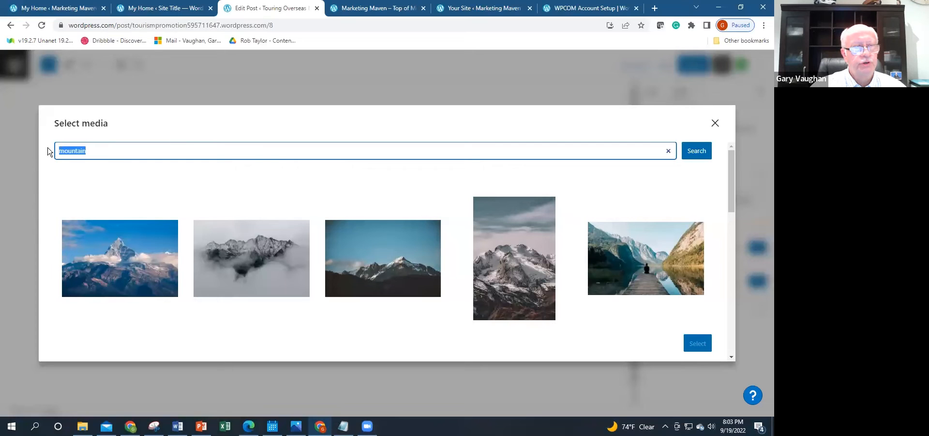
{"action": "type", "text": "beach"}
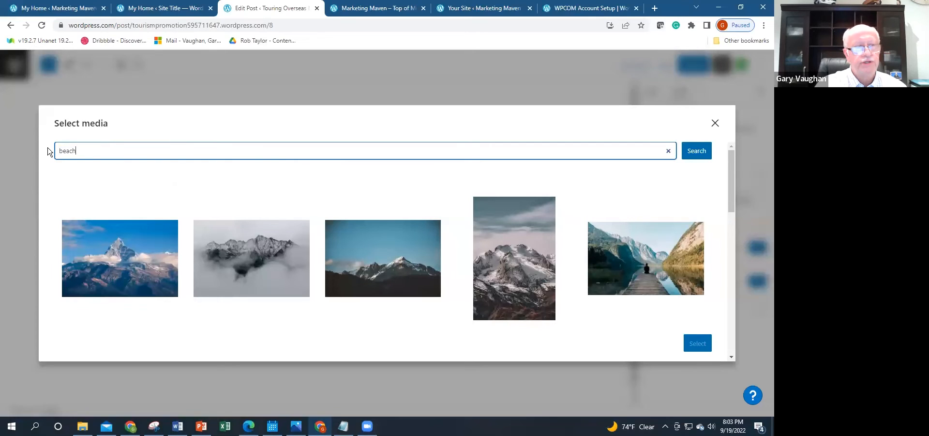
{"action": "key", "text": "Return"}
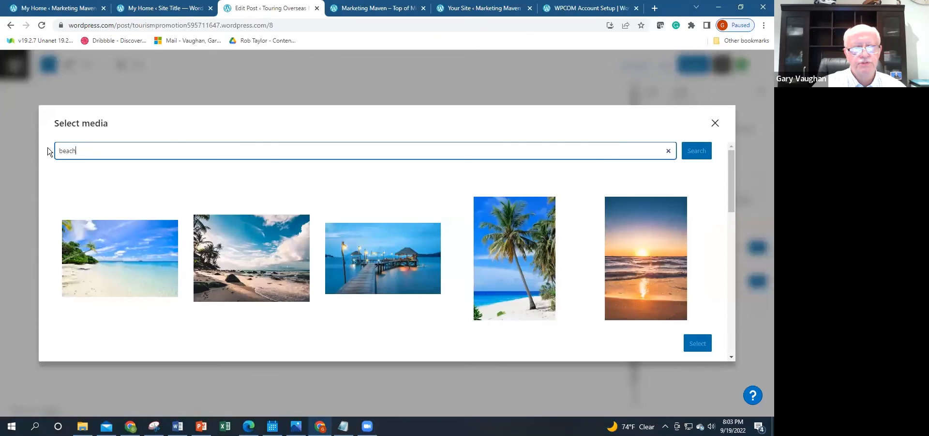
{"action": "double_click", "coordinate": [63, 145]}
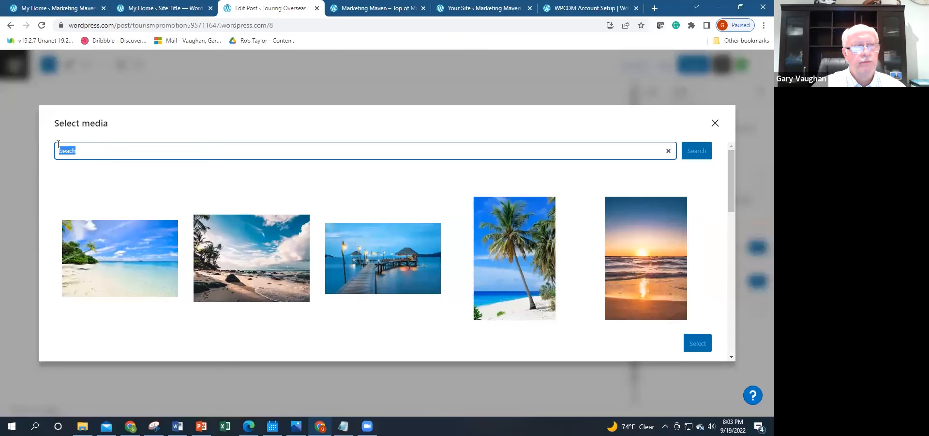
Replace the photo search term with "mountain" and search the Pexels library for it
{"action": "type", "text": "mountain"}
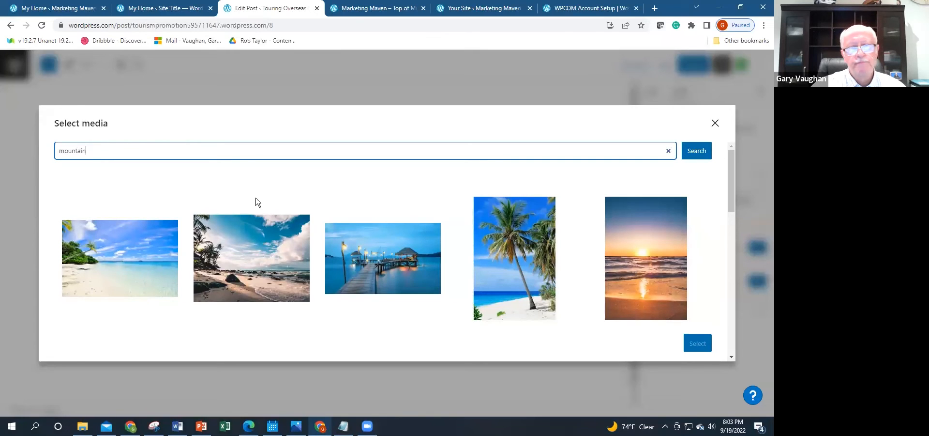
{"action": "left_click", "coordinate": [700, 153]}
{"action": "left_click_drag", "start_coordinate": [730, 165], "coordinate": [753, 120]}
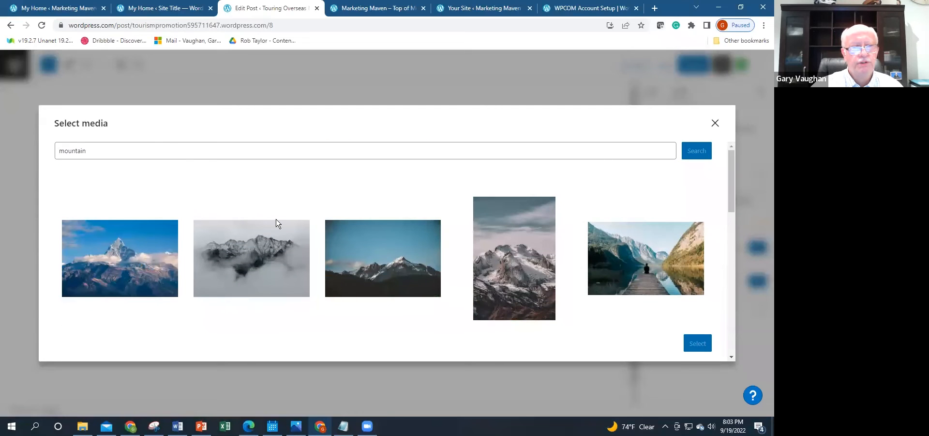
Insert the first photo, a snowy peak above clouds under a blue sky, and shrink it to about 353 × 235 pixels
{"action": "left_click", "coordinate": [137, 249]}
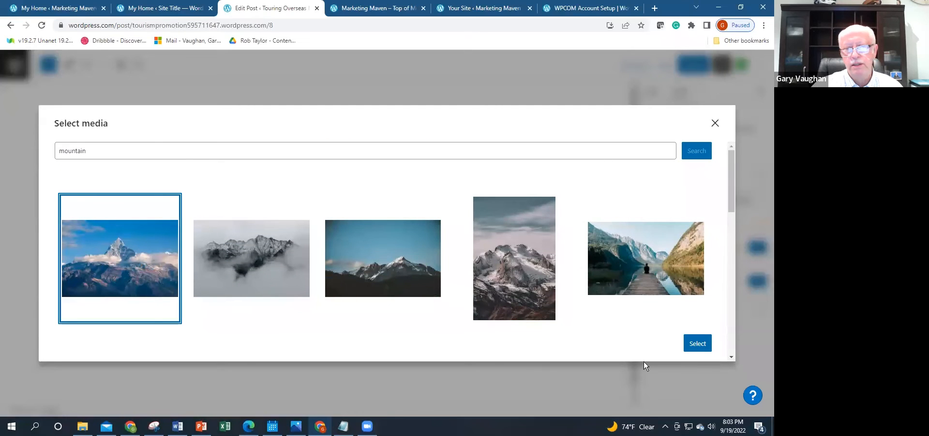
{"action": "left_click", "coordinate": [697, 344]}
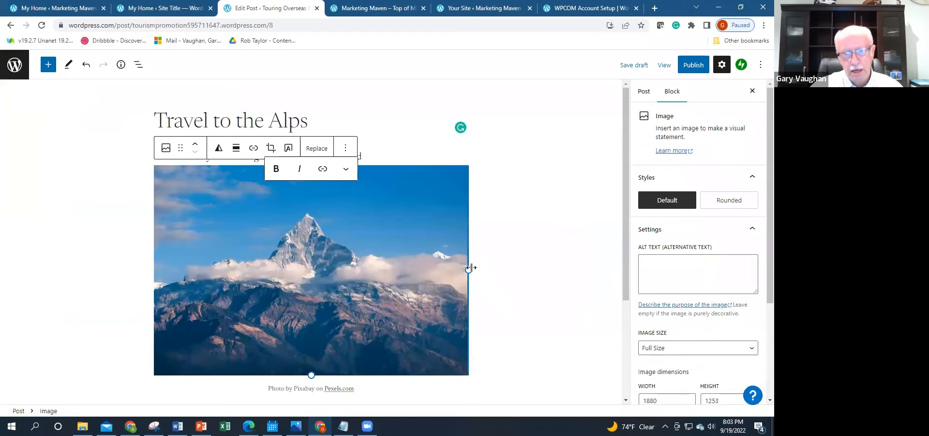
{"action": "left_click_drag", "start_coordinate": [469, 271], "coordinate": [328, 235]}
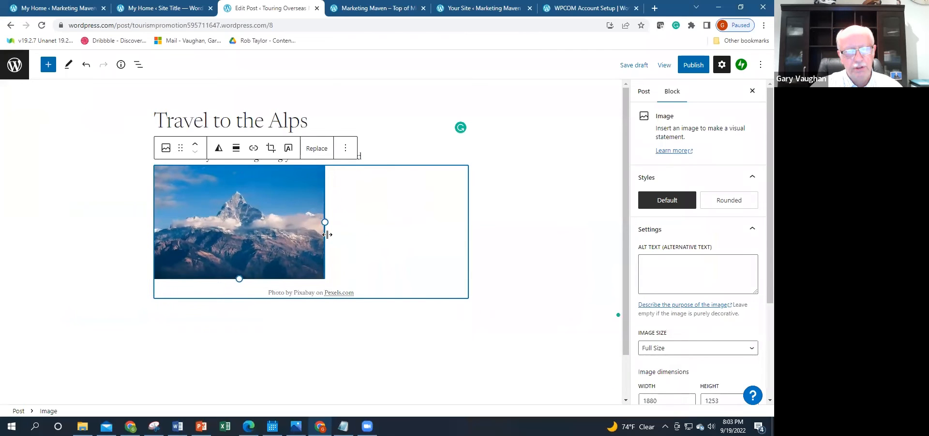
{"action": "left_click", "coordinate": [535, 232]}
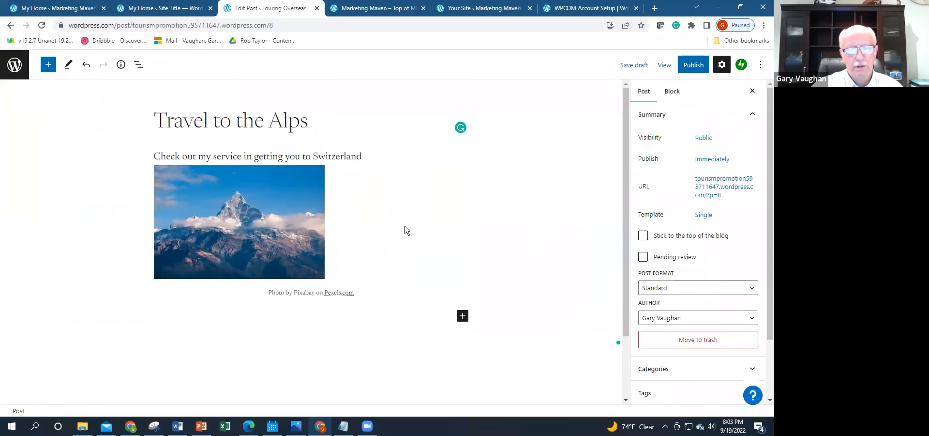
Replace the Pexels credit in the image caption with "The Alps"
{"action": "left_click", "coordinate": [329, 293]}
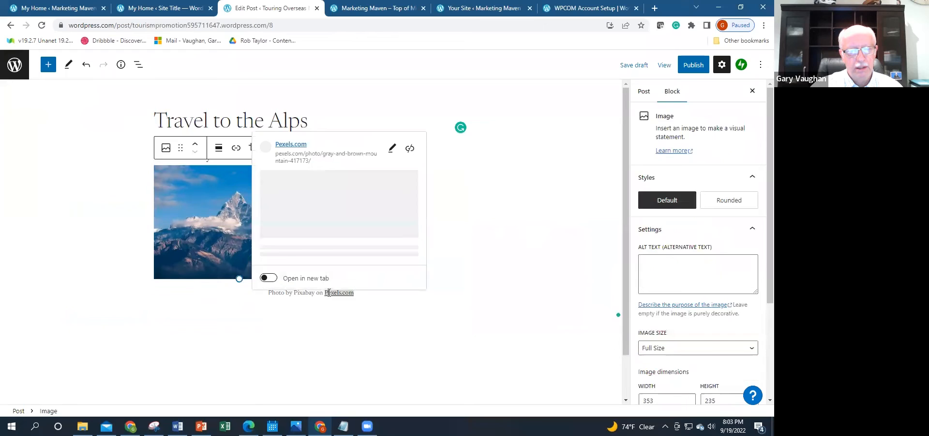
{"action": "left_click", "coordinate": [464, 248]}
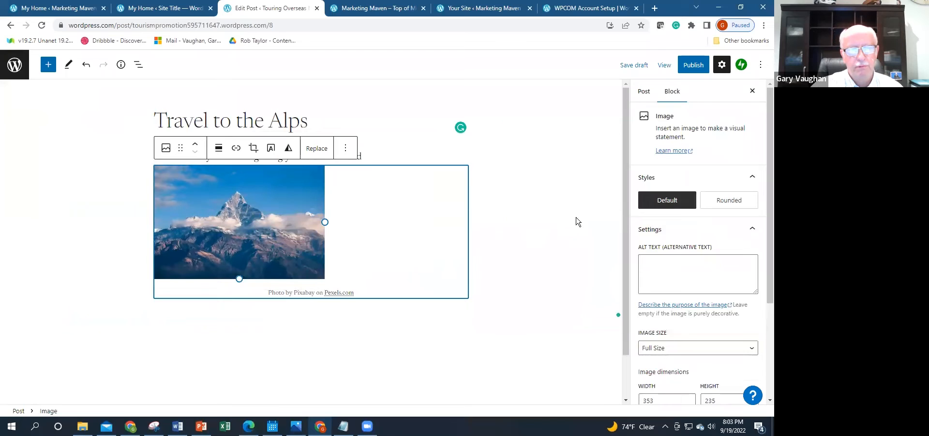
{"action": "left_click", "coordinate": [463, 142]}
{"action": "left_click", "coordinate": [341, 289]}
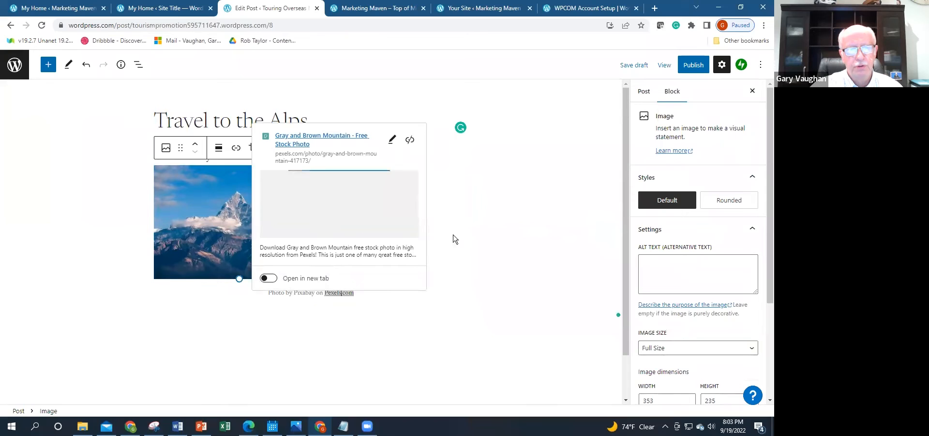
{"action": "left_click", "coordinate": [393, 304]}
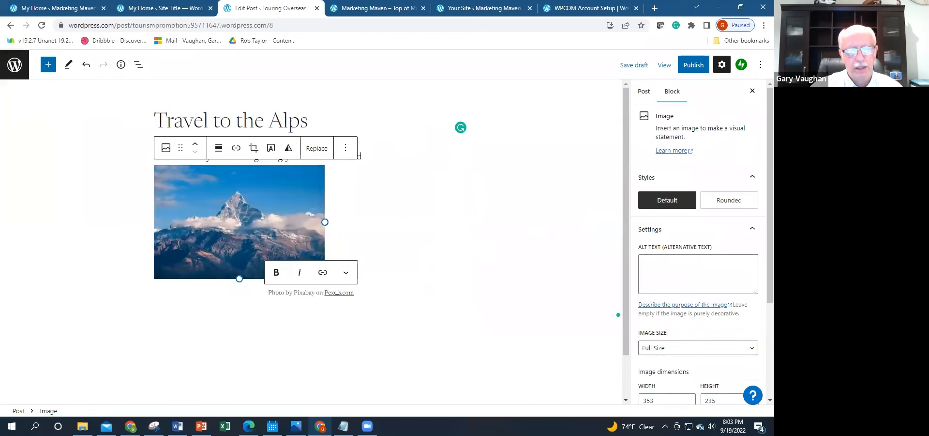
{"action": "left_click", "coordinate": [276, 292]}
{"action": "left_click_drag", "start_coordinate": [269, 292], "coordinate": [354, 291]}
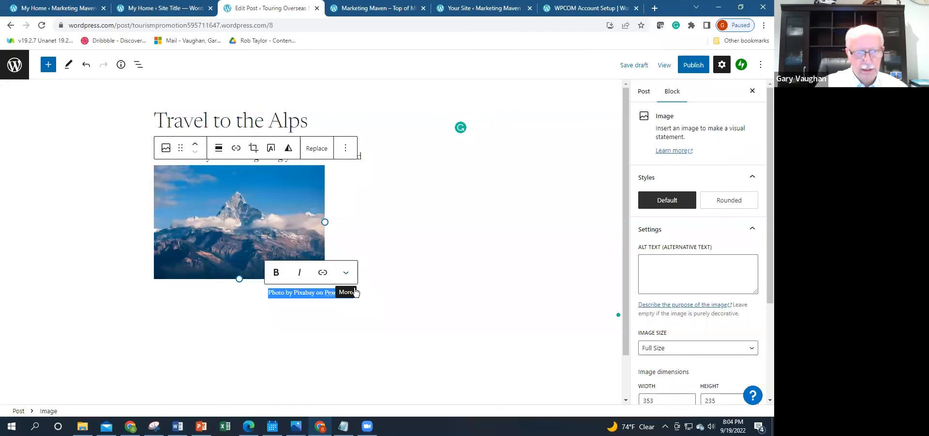
{"action": "type", "text": "The Alps"}
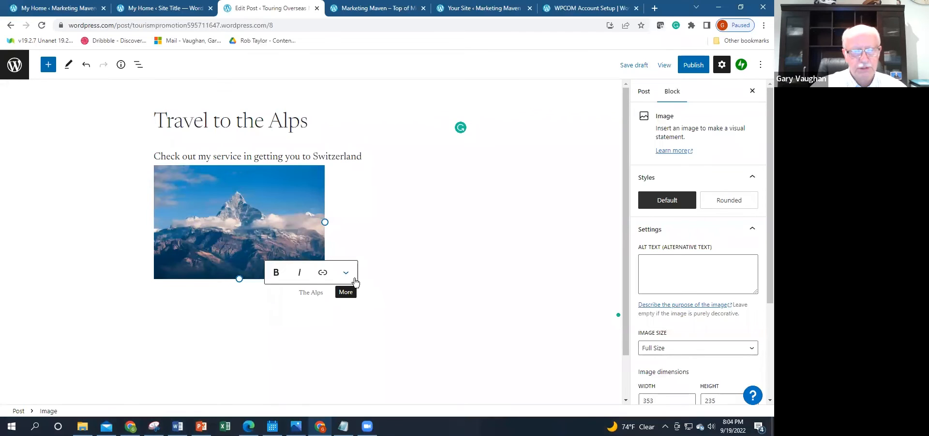
{"action": "left_click", "coordinate": [411, 231]}
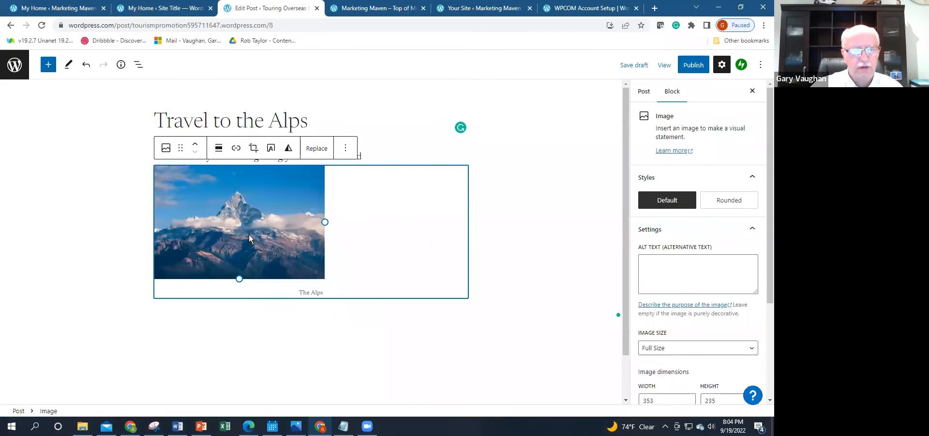
Align the mountain image to the center of the post and deselect it
{"action": "left_click", "coordinate": [222, 155]}
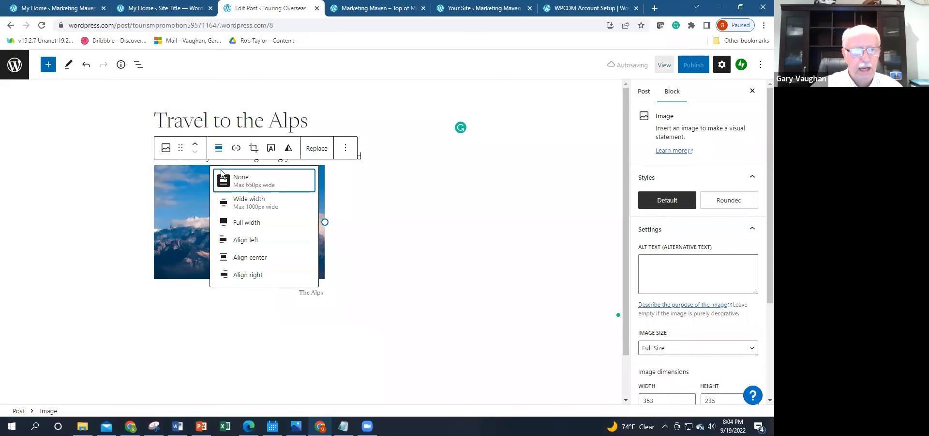
{"action": "left_click", "coordinate": [244, 257]}
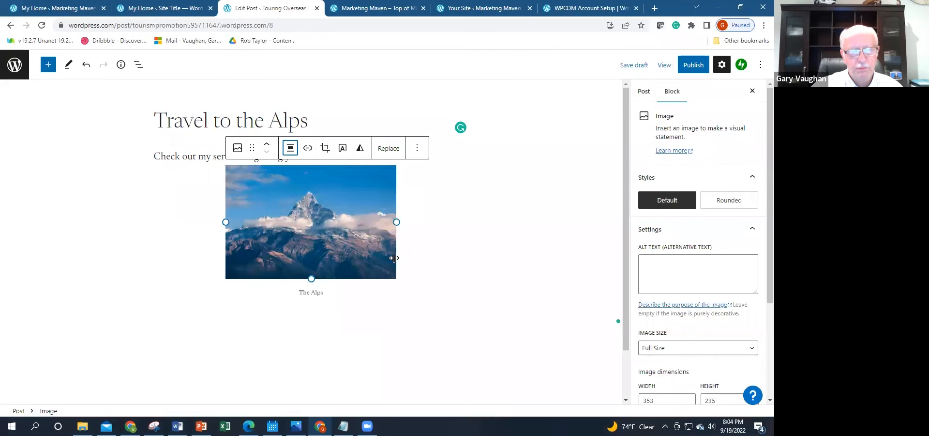
{"action": "left_click", "coordinate": [439, 262]}
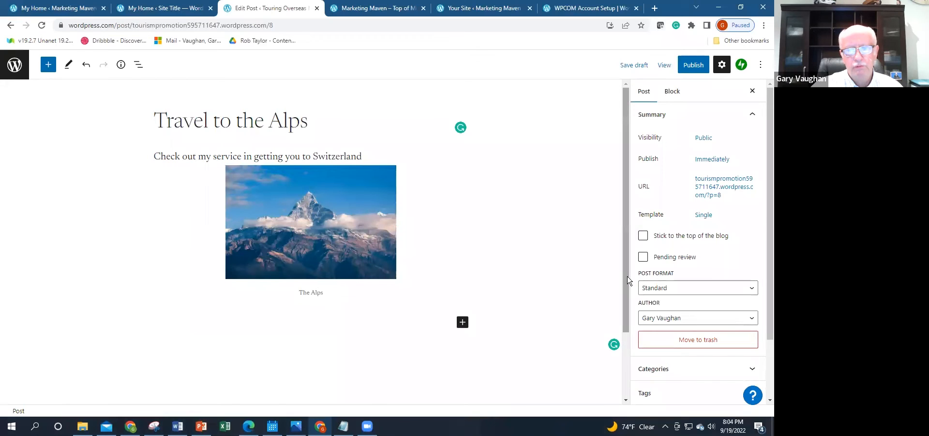
Find the Heading block with the search term "heading" and insert it between the Switzerland paragraph and the image
{"action": "scroll", "coordinate": [627, 295], "scroll_direction": "down", "scroll_amount": 1}
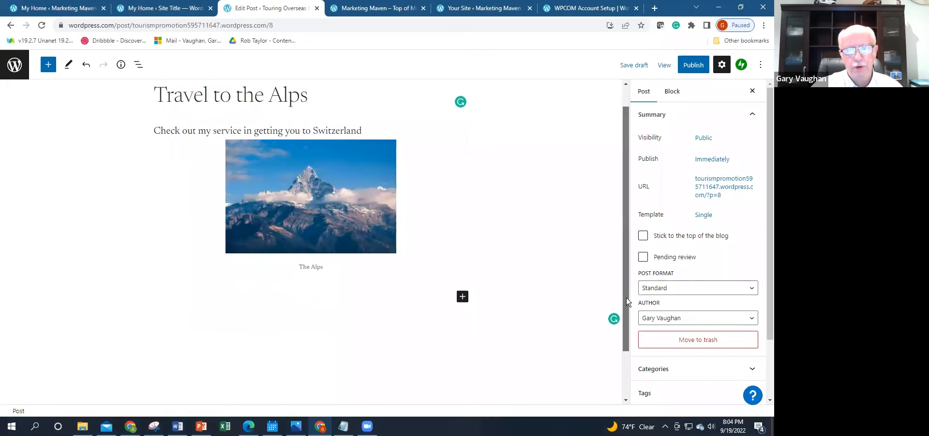
{"action": "left_click", "coordinate": [464, 295]}
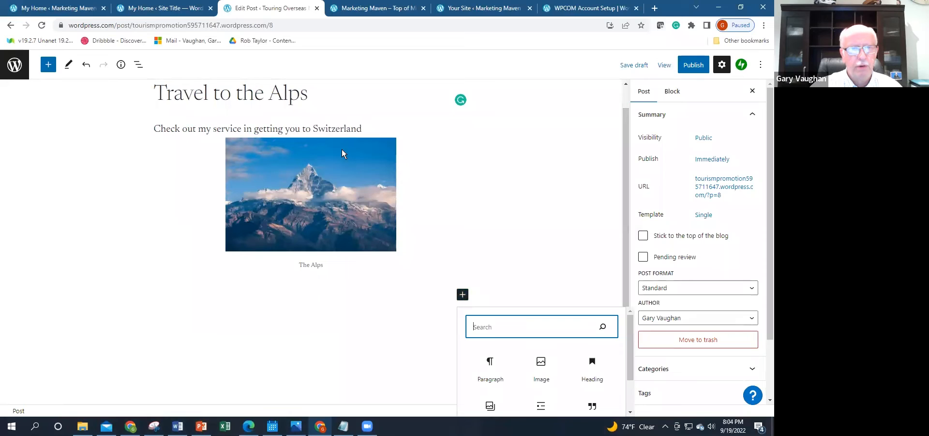
{"action": "left_click", "coordinate": [337, 125]}
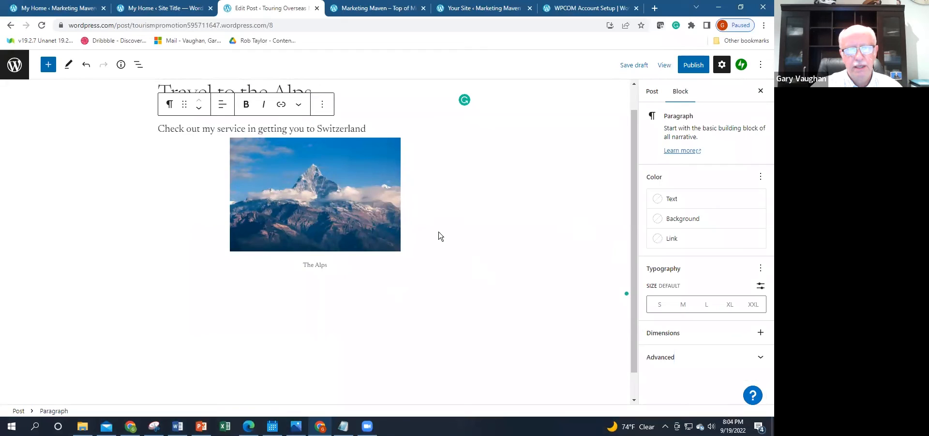
{"action": "left_click", "coordinate": [48, 66]}
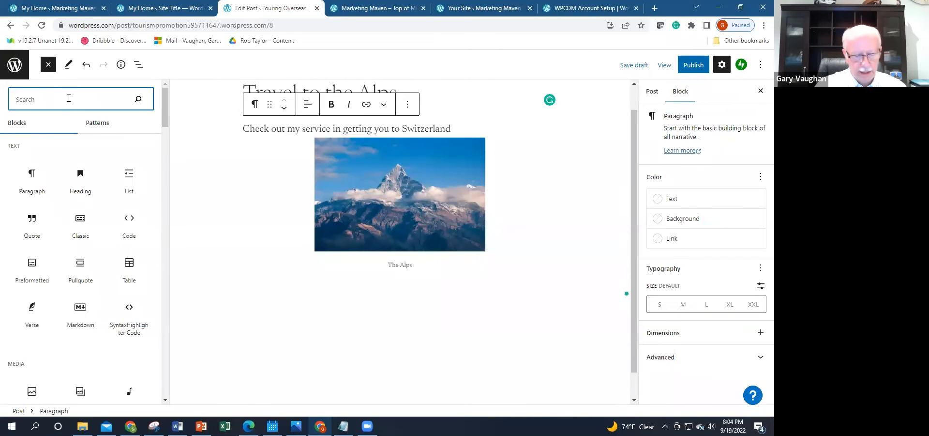
{"action": "type", "text": "heading"}
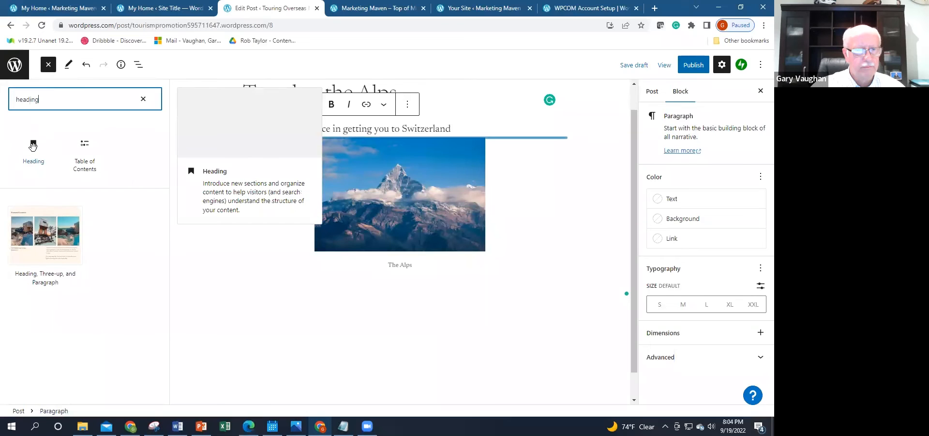
{"action": "left_click", "coordinate": [33, 146]}
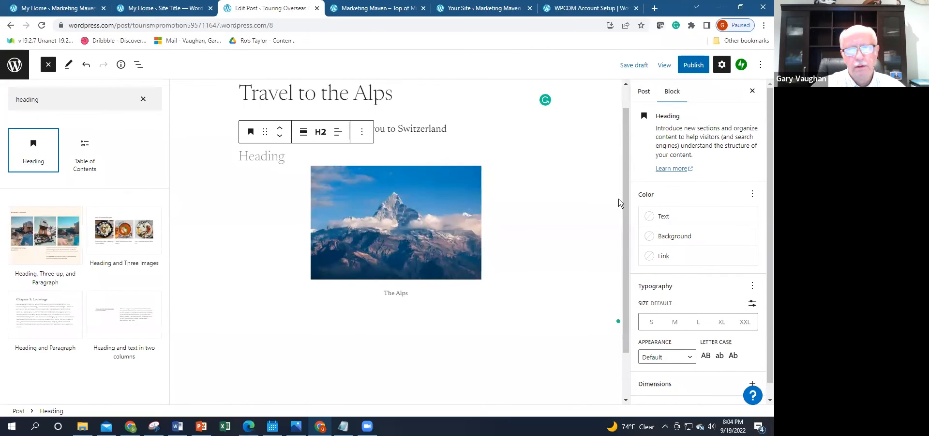
Write "Try Mountaineering" in the empty heading block above the image
{"action": "left_click_drag", "start_coordinate": [624, 212], "coordinate": [628, 156]}
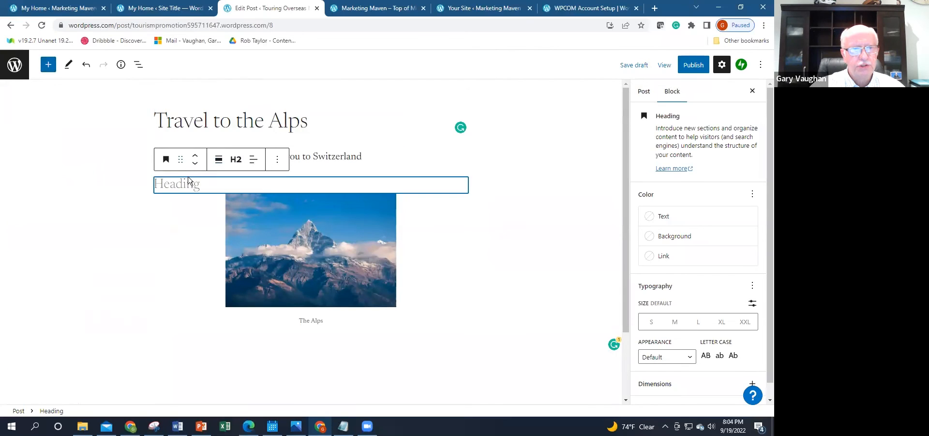
{"action": "left_click", "coordinate": [207, 183]}
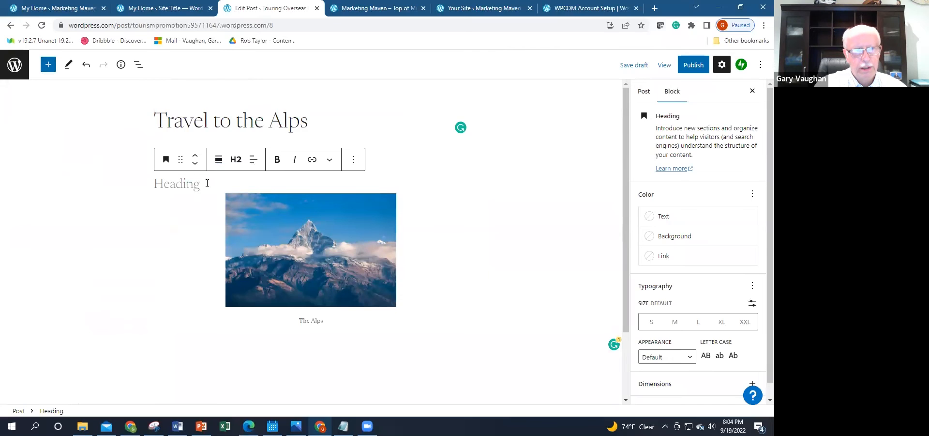
{"action": "type", "text": "Try M"}
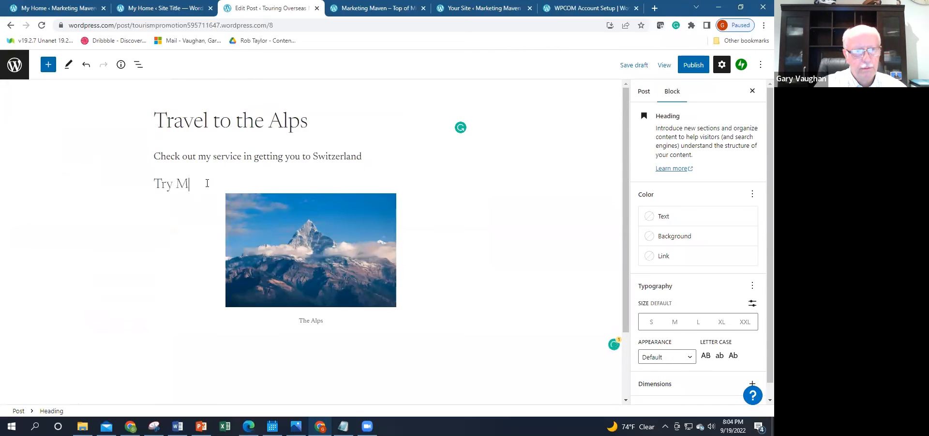
{"action": "type", "text": "ountaineering"}
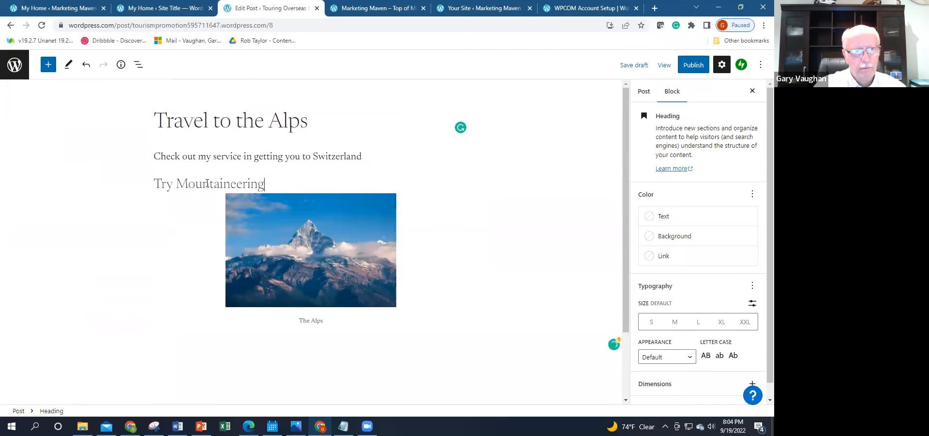
Try level H4 on the "Try Mountaineering" heading and set it back to H2
{"action": "left_click", "coordinate": [235, 159]}
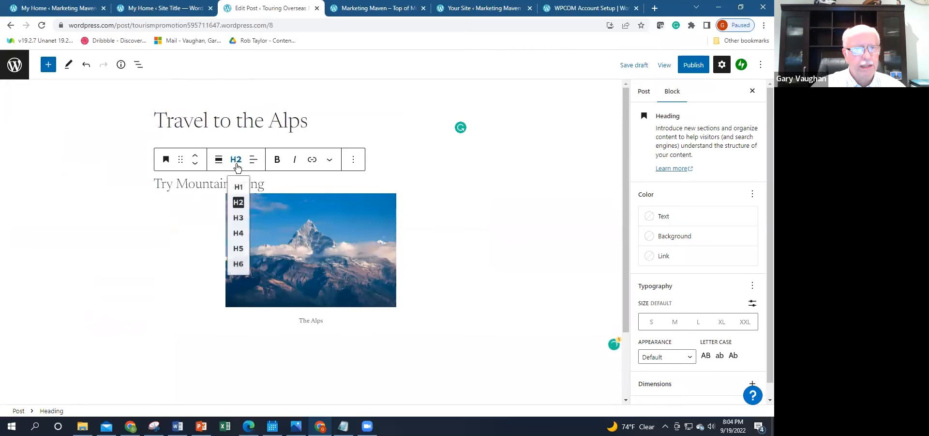
{"action": "left_click", "coordinate": [238, 241]}
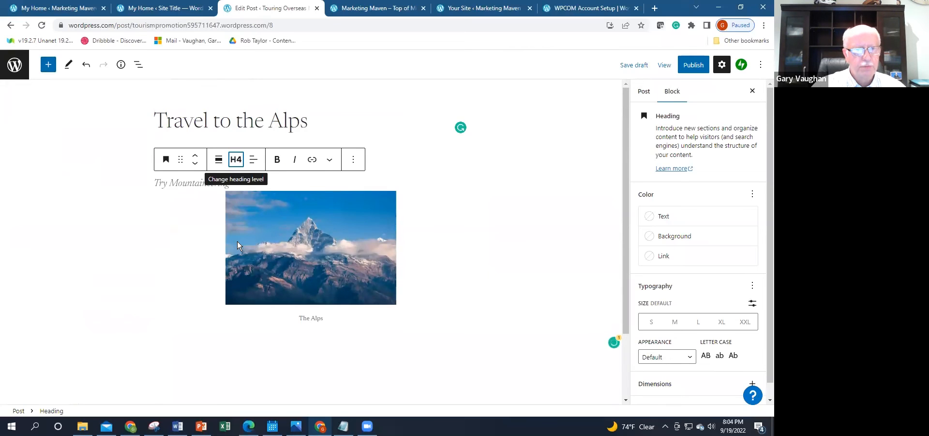
{"action": "left_click", "coordinate": [236, 159]}
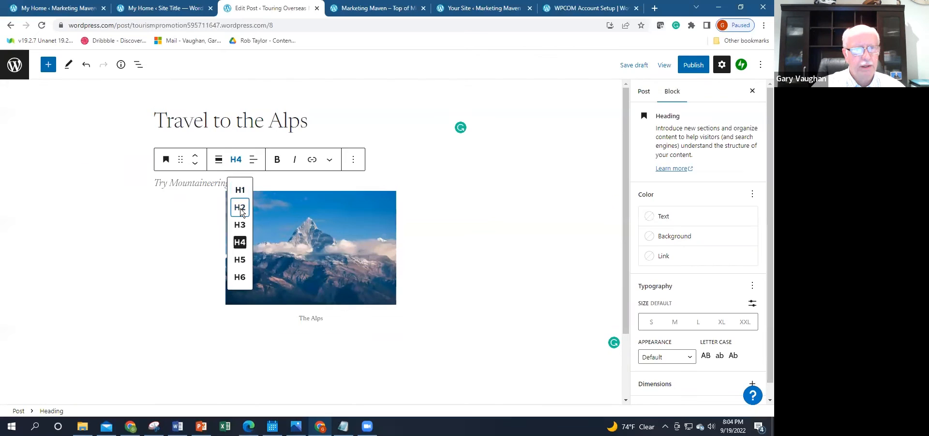
{"action": "left_click", "coordinate": [240, 207]}
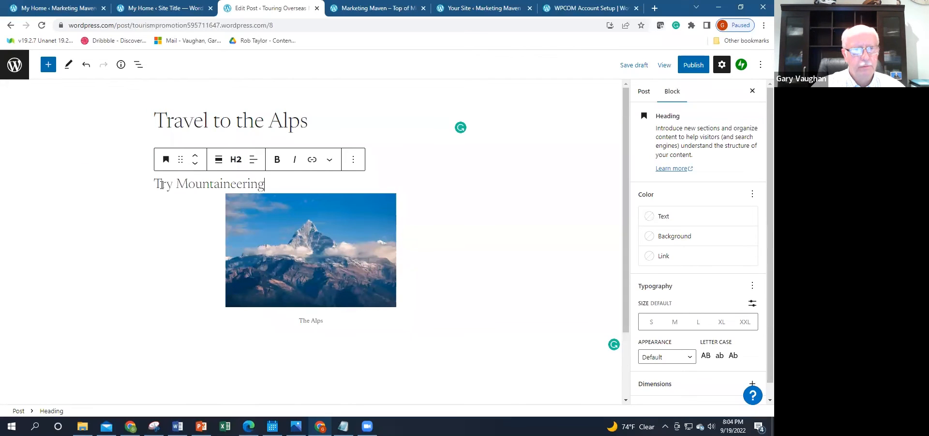
Make the whole "Try Mountaineering" heading text bold and deselect the block
{"action": "left_click_drag", "start_coordinate": [162, 185], "coordinate": [284, 185]}
{"action": "left_click", "coordinate": [278, 163]}
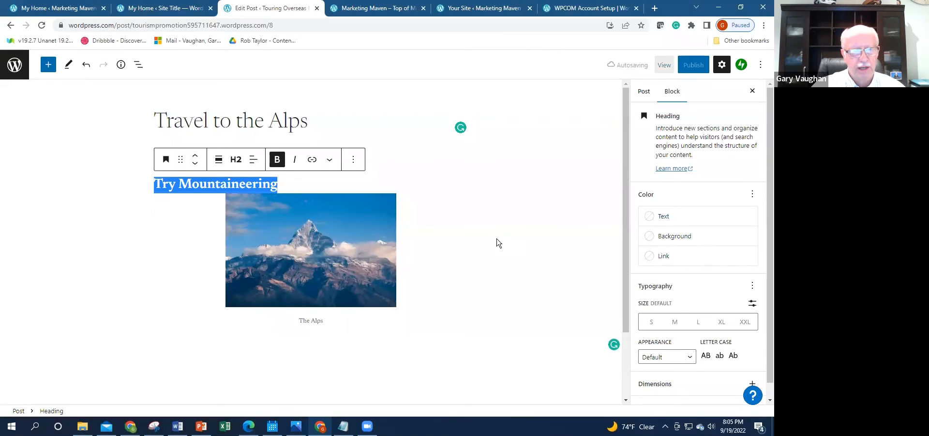
{"action": "left_click", "coordinate": [401, 181]}
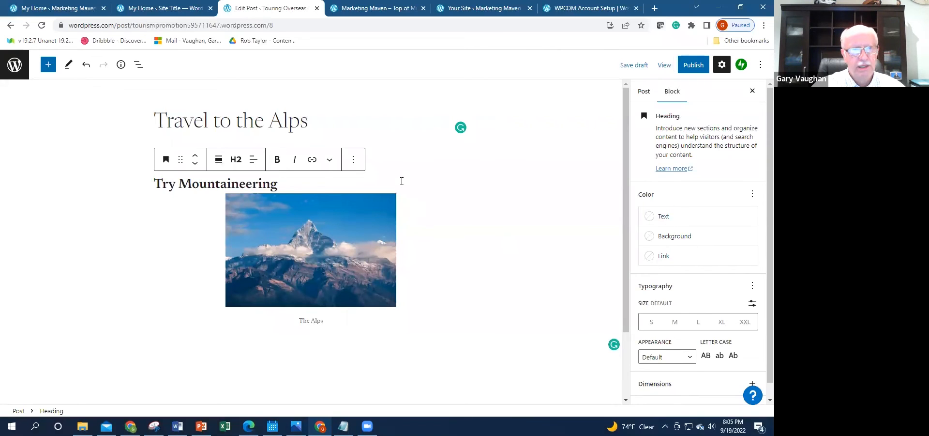
{"action": "left_click", "coordinate": [434, 313]}
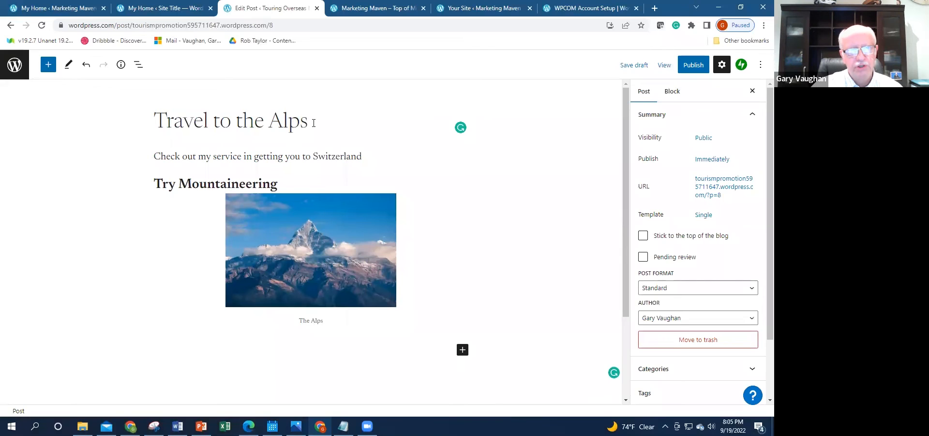
Select the Switzerland paragraph, the "Try Mountaineering" heading and the Alps image in turn to examine each block's options
{"action": "left_click", "coordinate": [289, 157]}
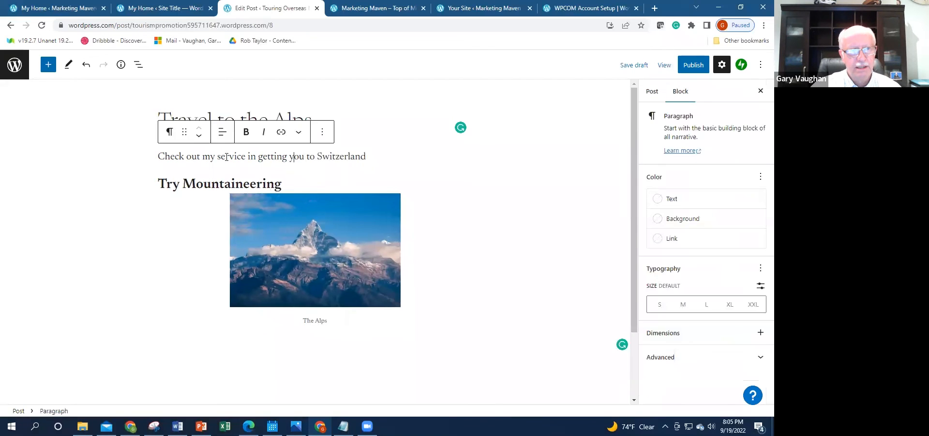
{"action": "triple_click", "coordinate": [187, 184]}
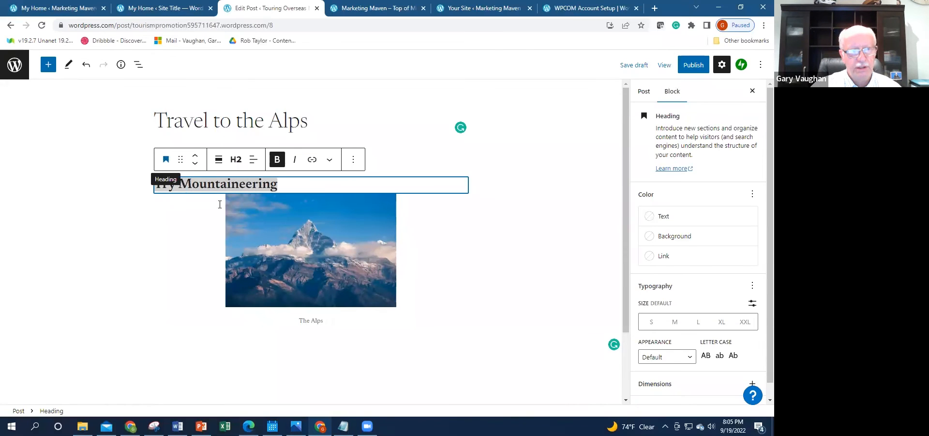
{"action": "left_click", "coordinate": [290, 256]}
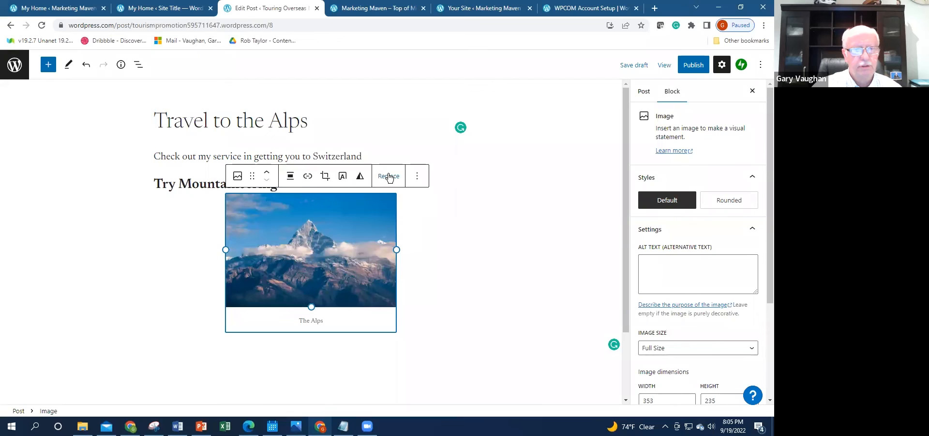
{"action": "left_click", "coordinate": [442, 273]}
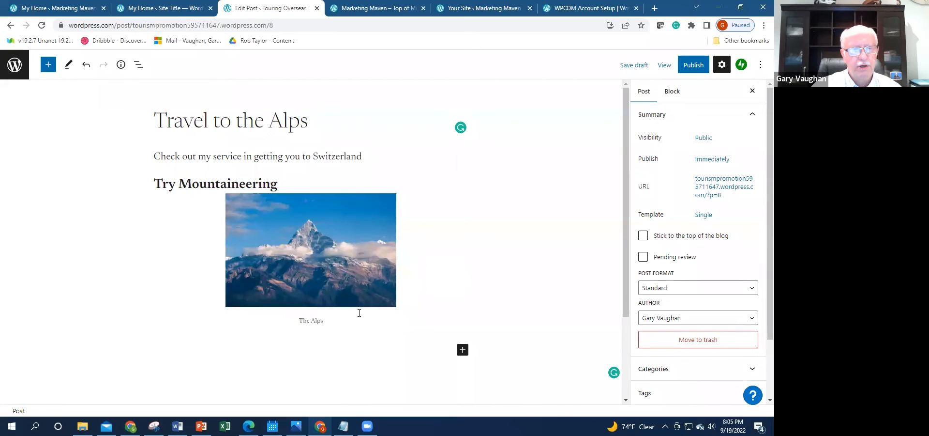
Move the Switzerland paragraph down below the captioned Alps image and save the post as a draft
{"action": "left_click", "coordinate": [236, 157]}
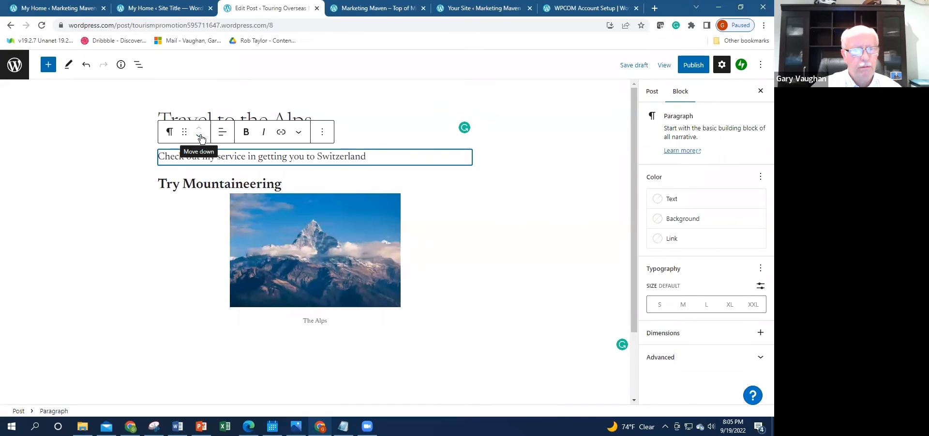
{"action": "left_click", "coordinate": [202, 138]}
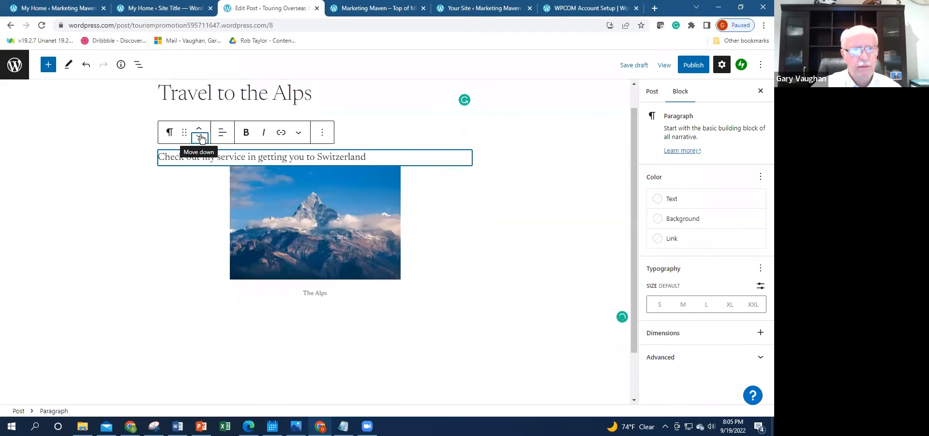
{"action": "left_click", "coordinate": [202, 138]}
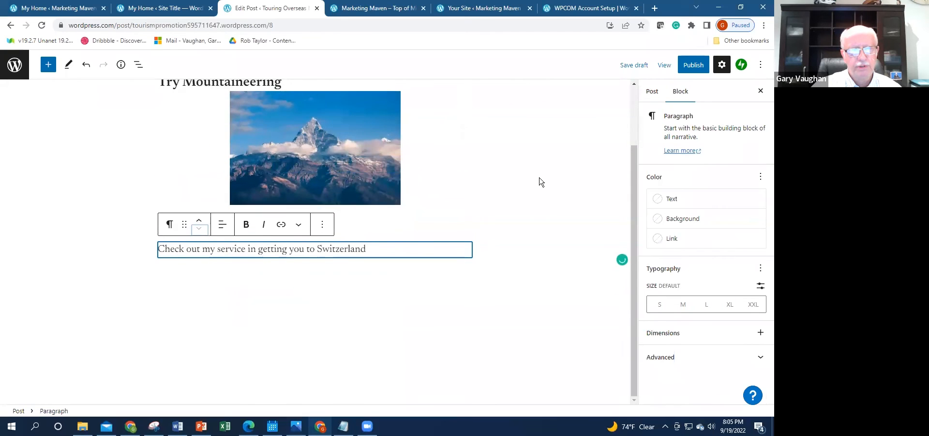
{"action": "left_click", "coordinate": [625, 238]}
{"action": "left_click_drag", "start_coordinate": [625, 238], "coordinate": [630, 129]}
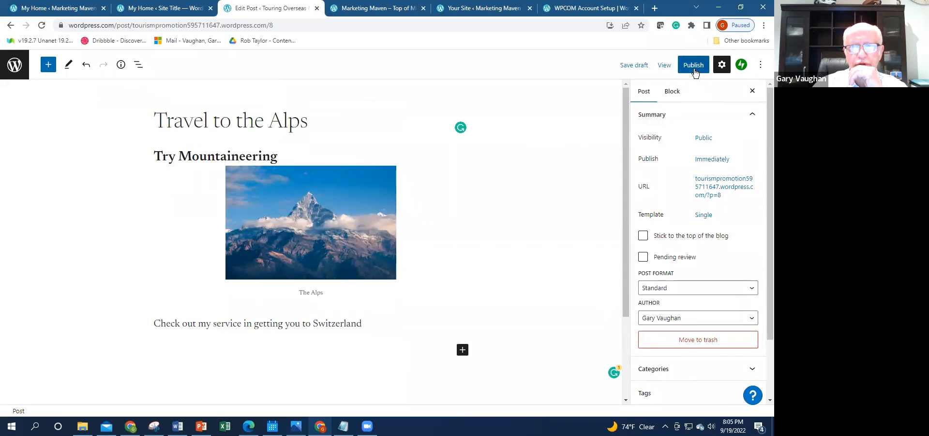
{"action": "left_click", "coordinate": [625, 67]}
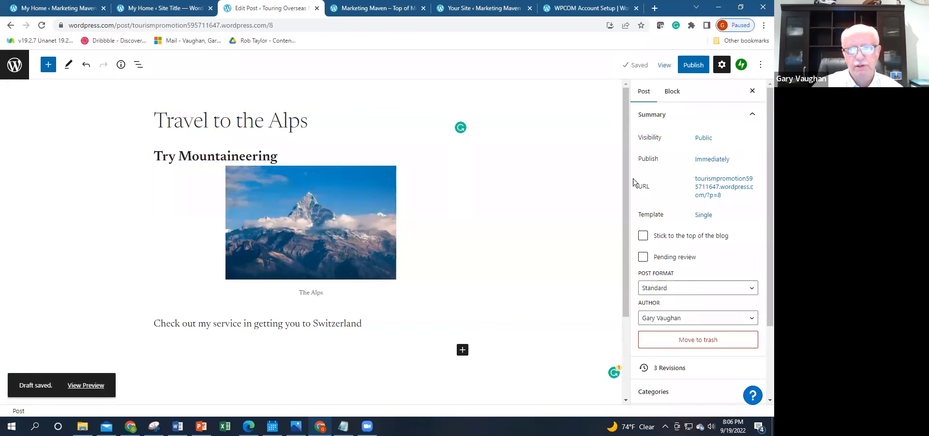
{"action": "left_click_drag", "start_coordinate": [625, 192], "coordinate": [624, 170]}
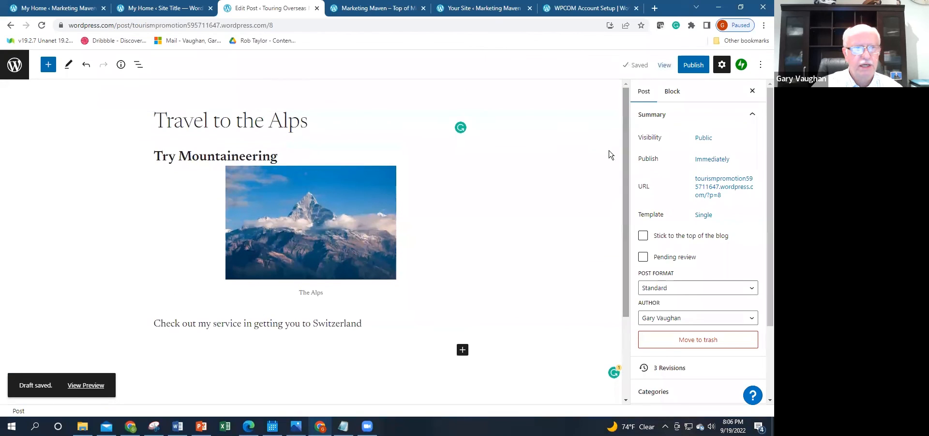
Leave the editor for the site's posts list, check the draft's available actions and reopen the "Travel to the Alps" draft
{"action": "left_click", "coordinate": [14, 67]}
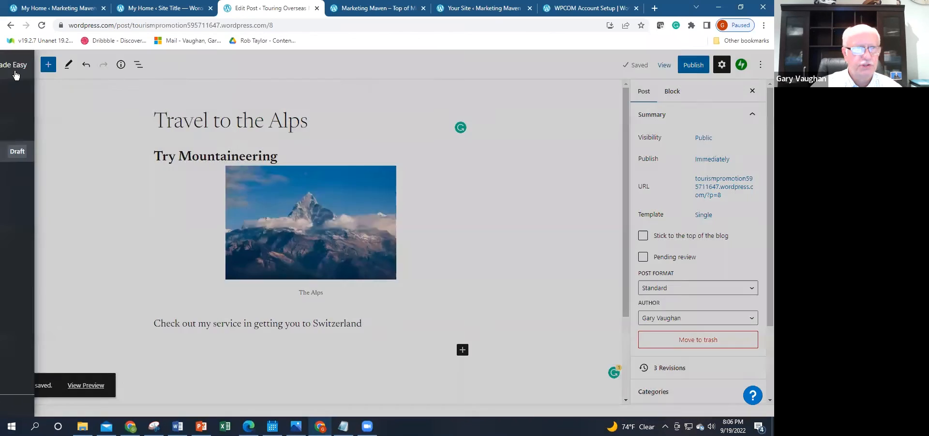
{"action": "left_click", "coordinate": [32, 91]}
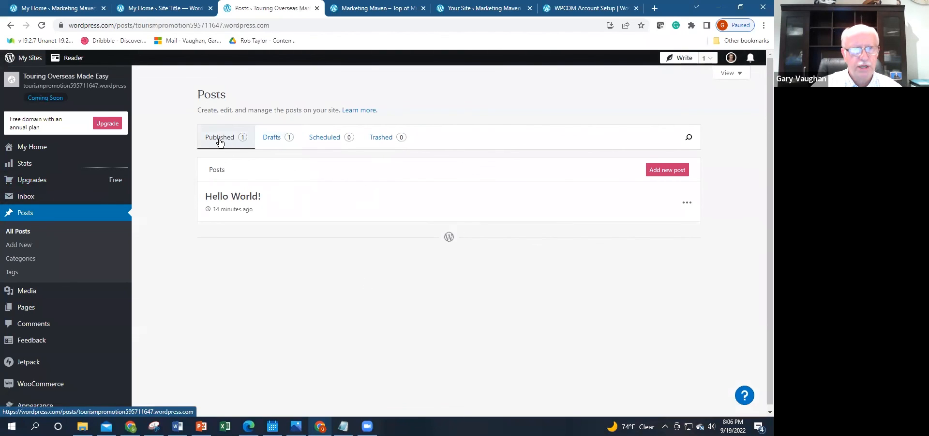
{"action": "left_click", "coordinate": [273, 139]}
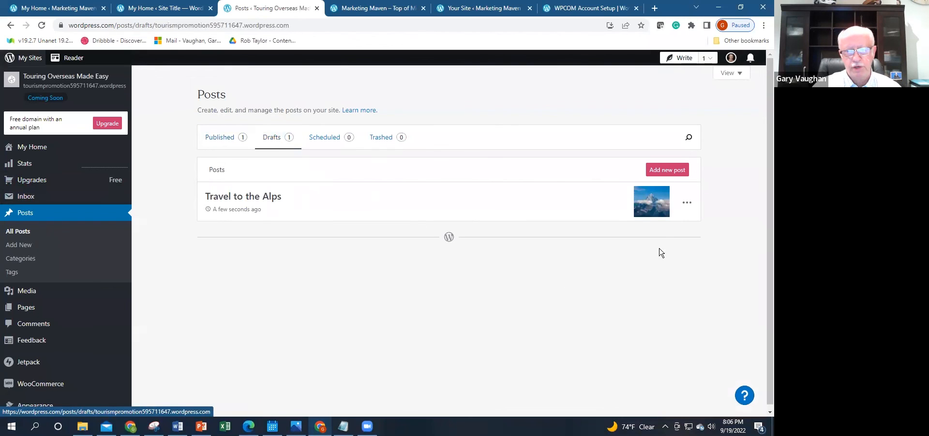
{"action": "left_click", "coordinate": [687, 204]}
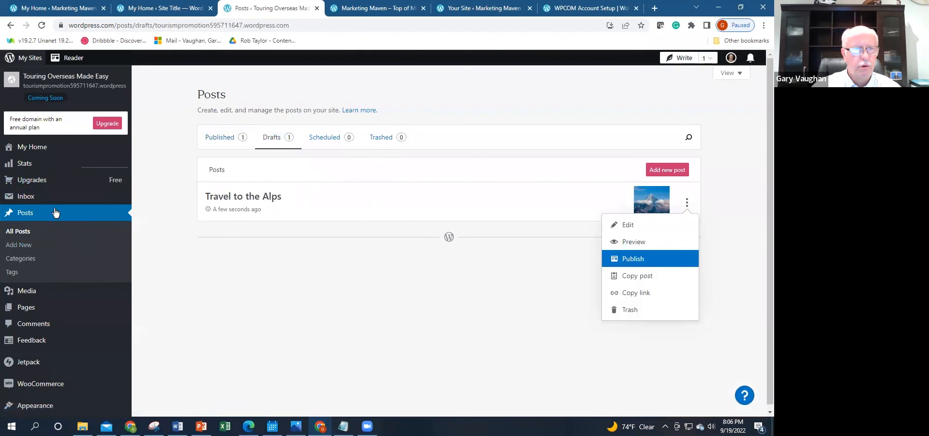
{"action": "left_click", "coordinate": [274, 141]}
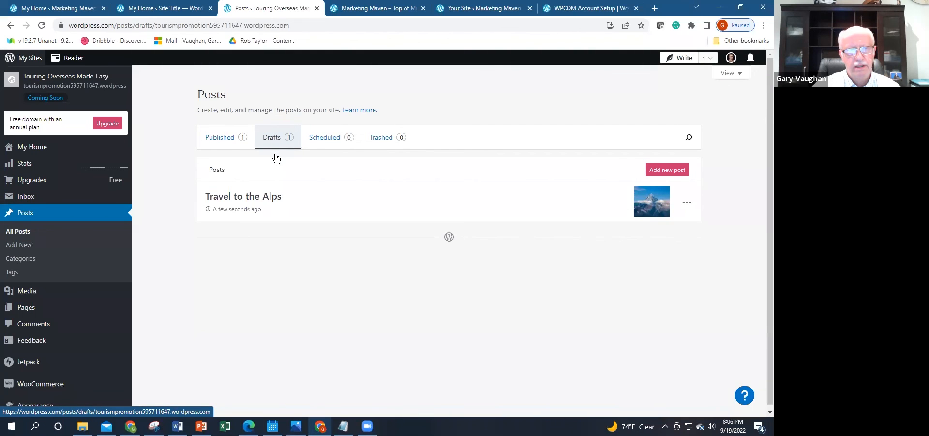
{"action": "left_click", "coordinate": [257, 200]}
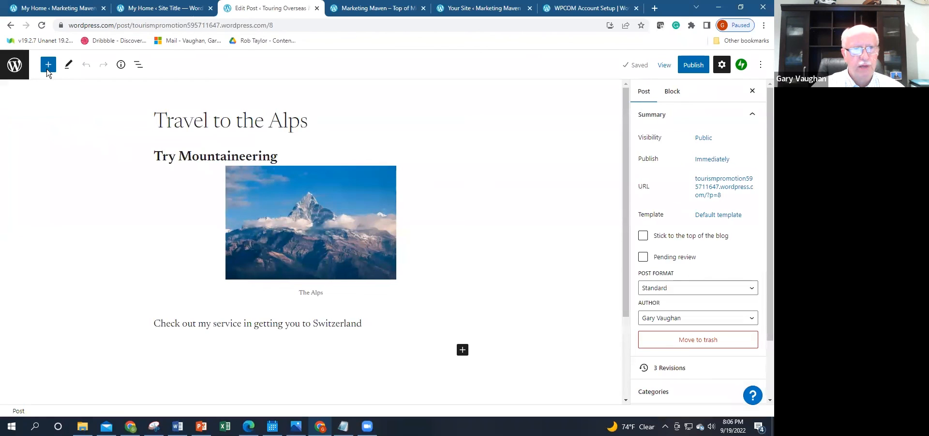
Publish the "Travel to the Alps" post immediately with public visibility and dismiss the congratulations dialog
{"action": "left_click", "coordinate": [691, 67]}
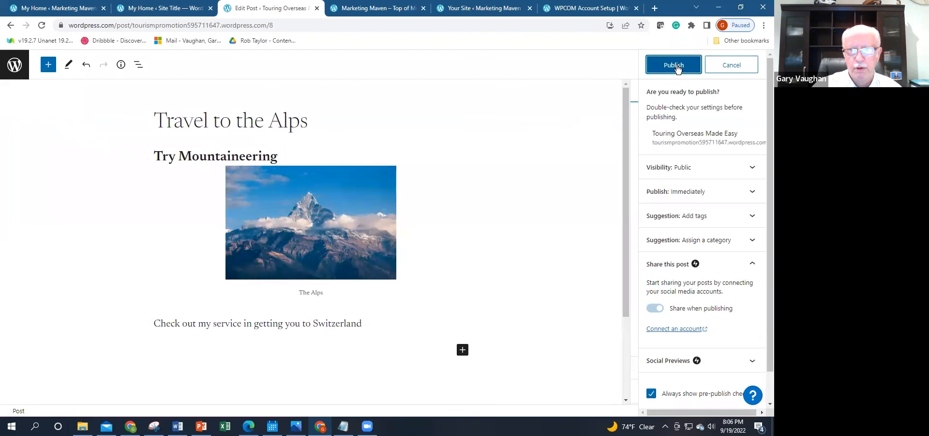
{"action": "left_click", "coordinate": [678, 68]}
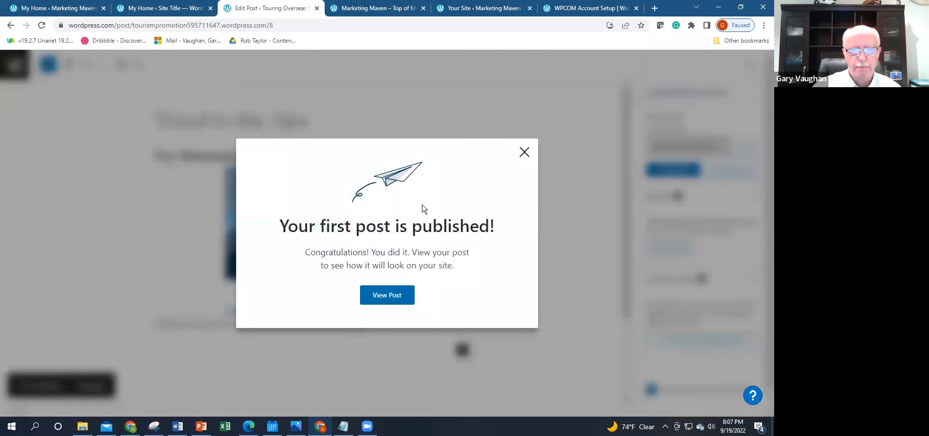
{"action": "left_click", "coordinate": [524, 153]}
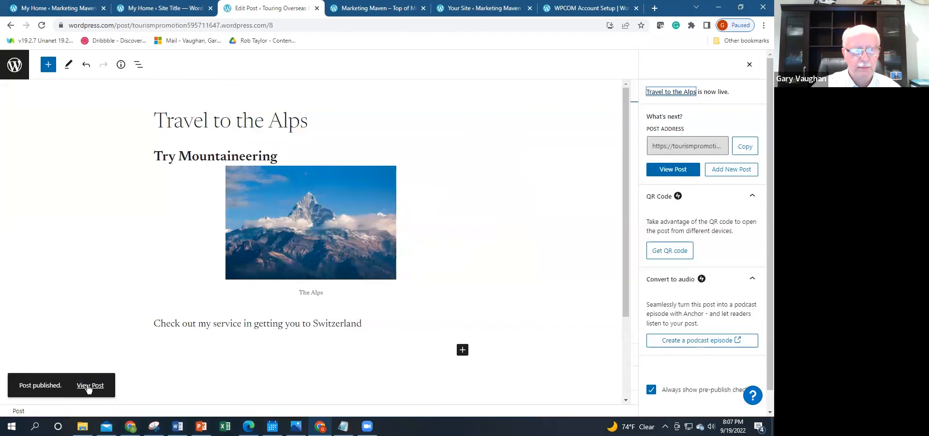
View the published "Travel to the Alps" post on the live blog and return to the site's My Home dashboard
{"action": "left_click", "coordinate": [89, 388]}
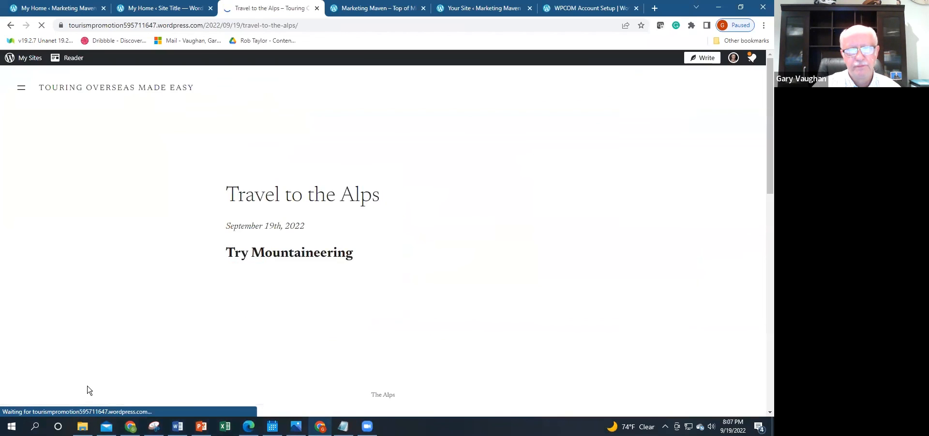
{"action": "mouse_move", "coordinate": [766, 144]}
{"action": "left_mouse_down"}
{"action": "mouse_move", "coordinate": [765, 240]}
{"action": "mouse_move", "coordinate": [764, 141]}
{"action": "left_mouse_up"}
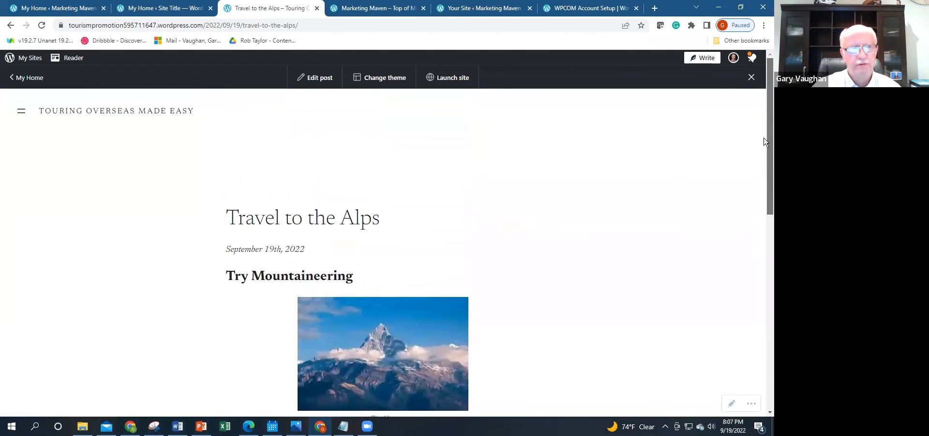
{"action": "left_click", "coordinate": [36, 79]}
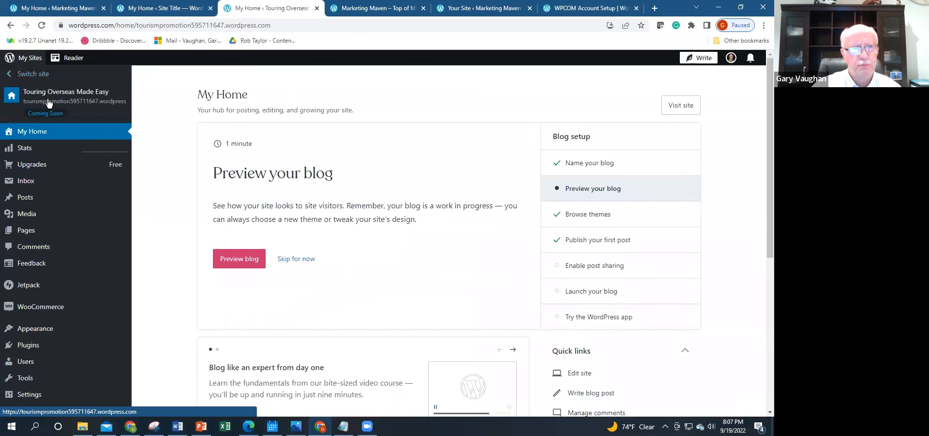
Visit the Touring Overseas Made Easy site, look through the posts on its front page and go back to My Home
{"action": "left_click", "coordinate": [55, 99]}
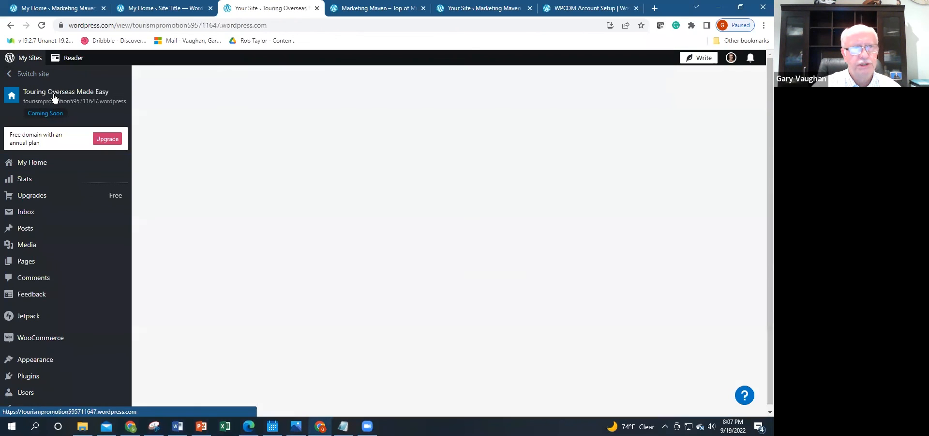
{"action": "left_click", "coordinate": [731, 83]}
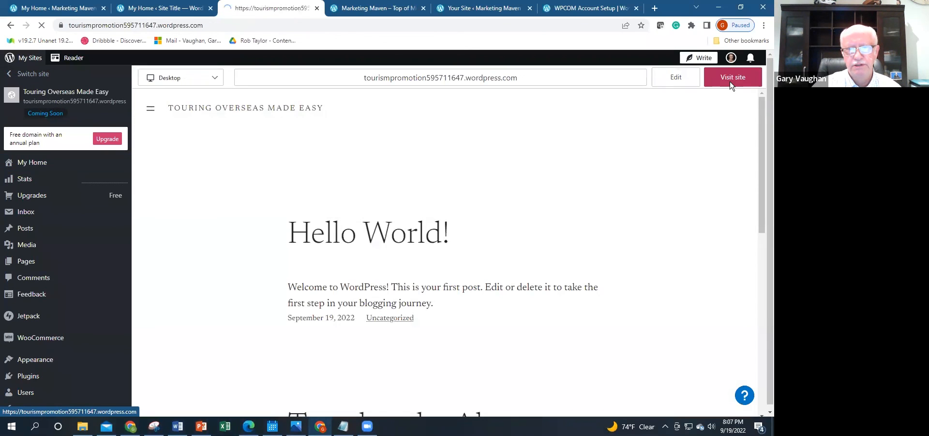
{"action": "left_click_drag", "start_coordinate": [768, 120], "coordinate": [765, 152]}
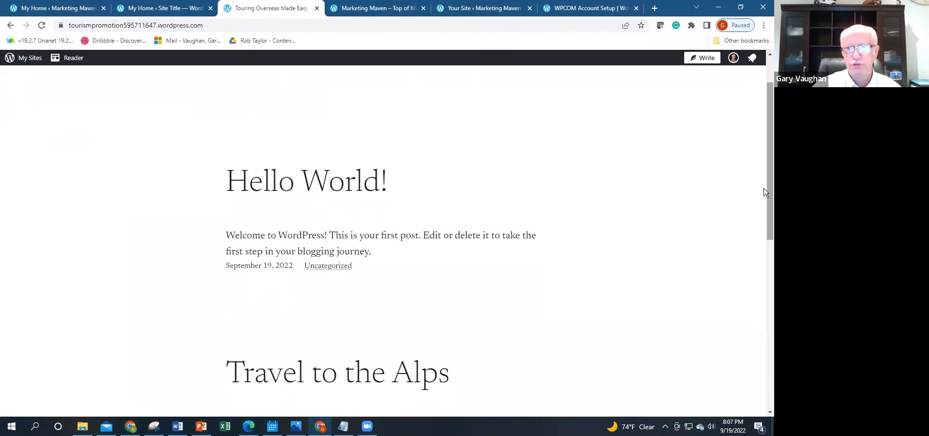
{"action": "left_click_drag", "start_coordinate": [765, 191], "coordinate": [762, 149]}
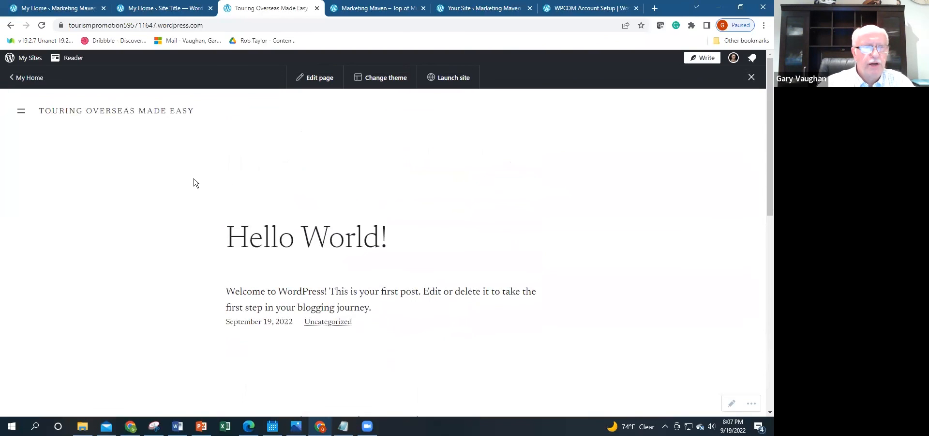
{"action": "left_click", "coordinate": [40, 80]}
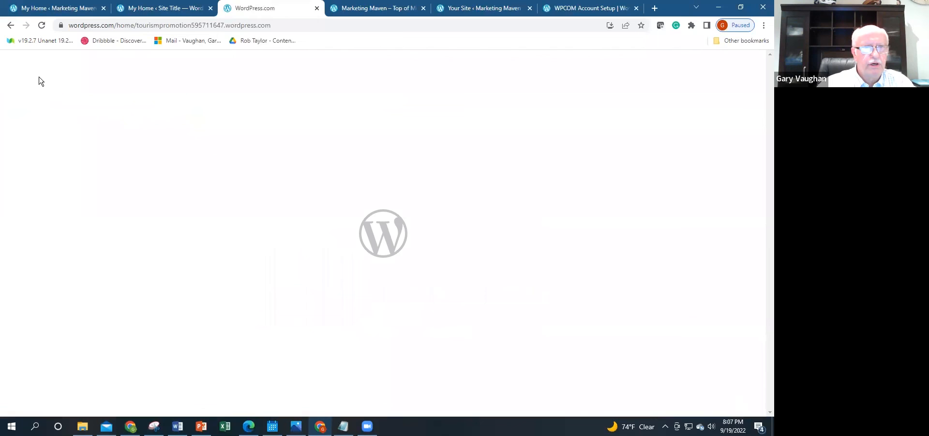